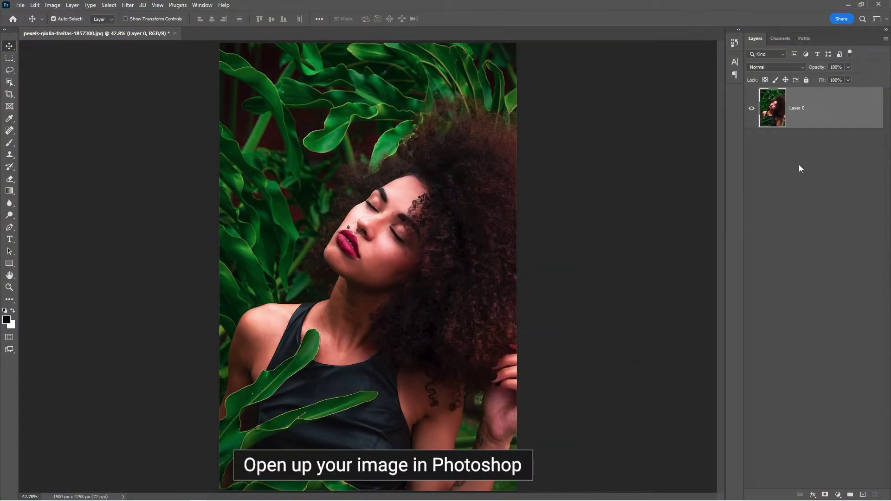
Step: Convert Layer 0 to a smart object and open it in the Camera Raw Filter
right_click(830, 112)
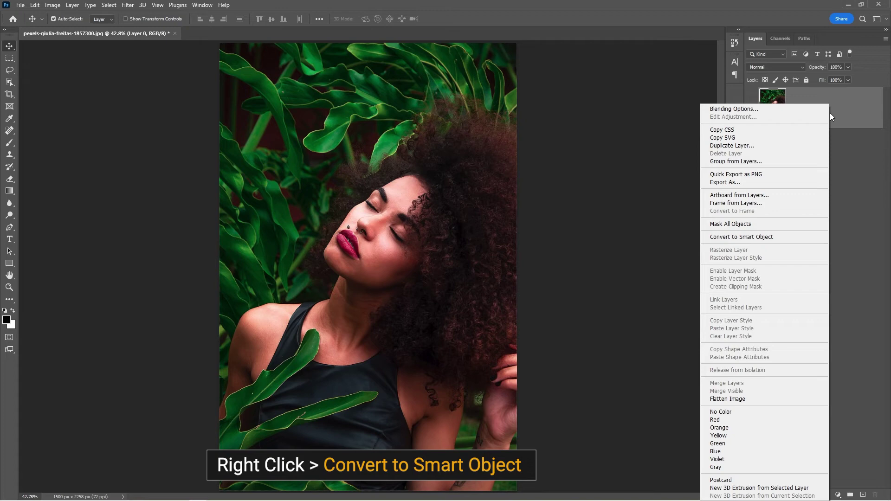
click(770, 237)
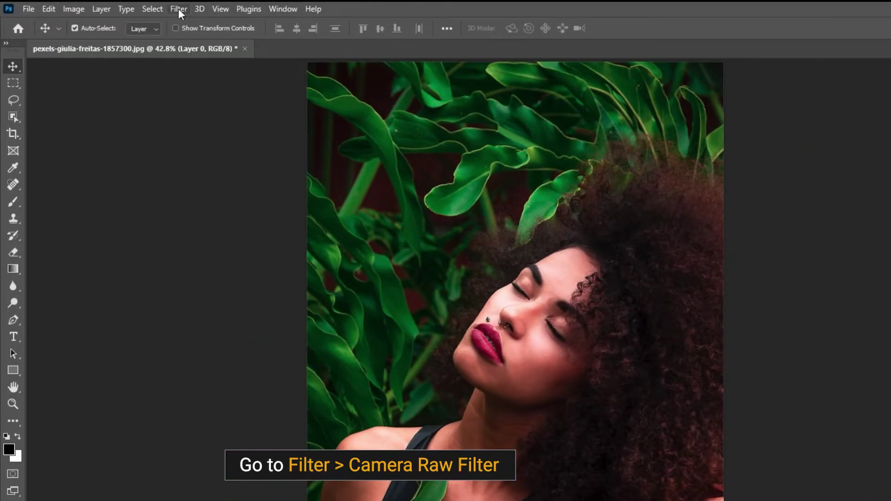
click(127, 5)
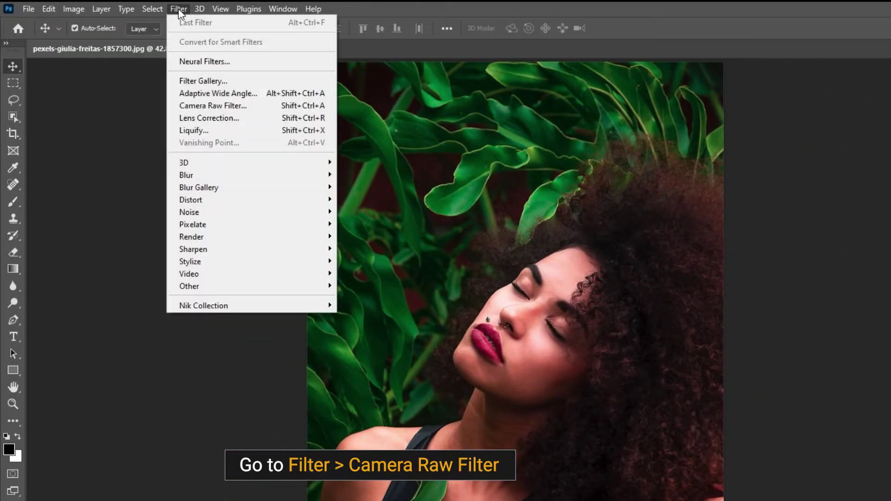
click(224, 109)
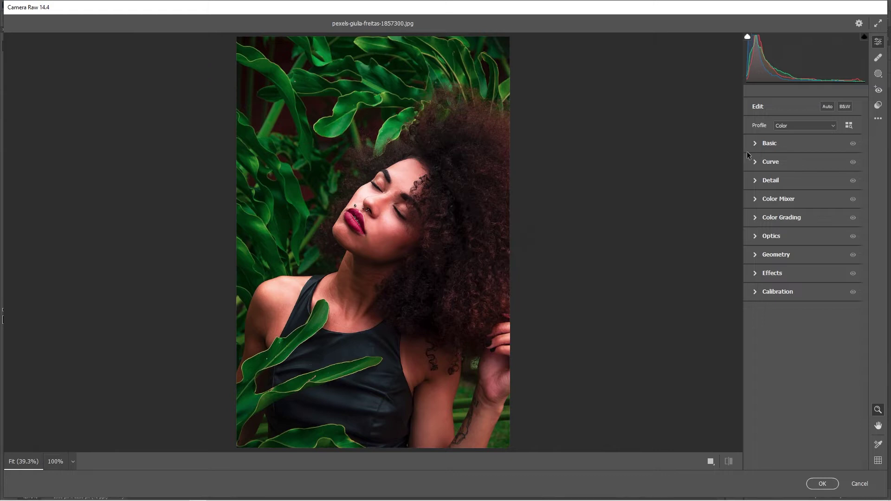
Step: Set Basic: Exposure -0.25, Contrast +30, Highlights -20, Shadows -35, Whites +35, Blacks +25, Clarity +20
click(758, 143)
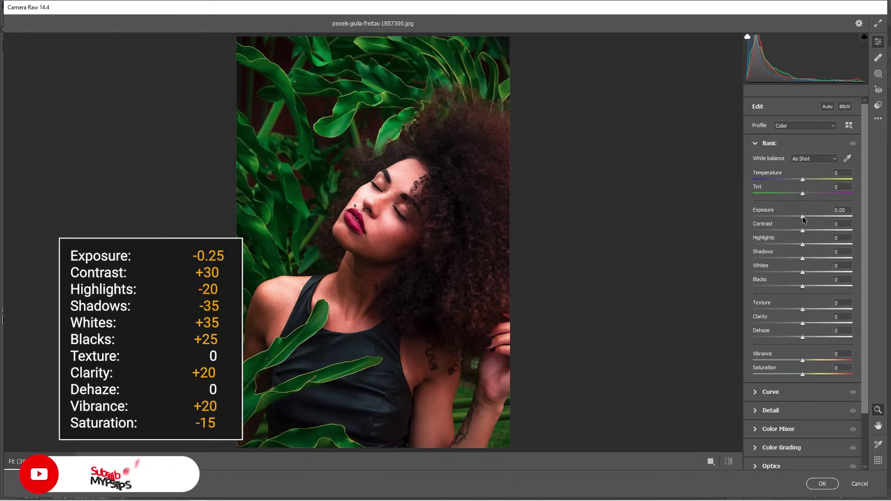
drag(803, 217, 801, 218)
click(834, 224)
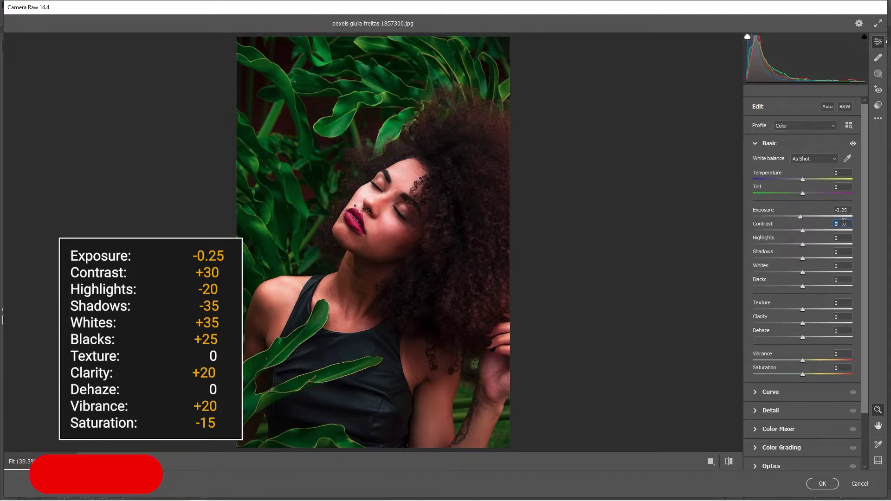
text(30)
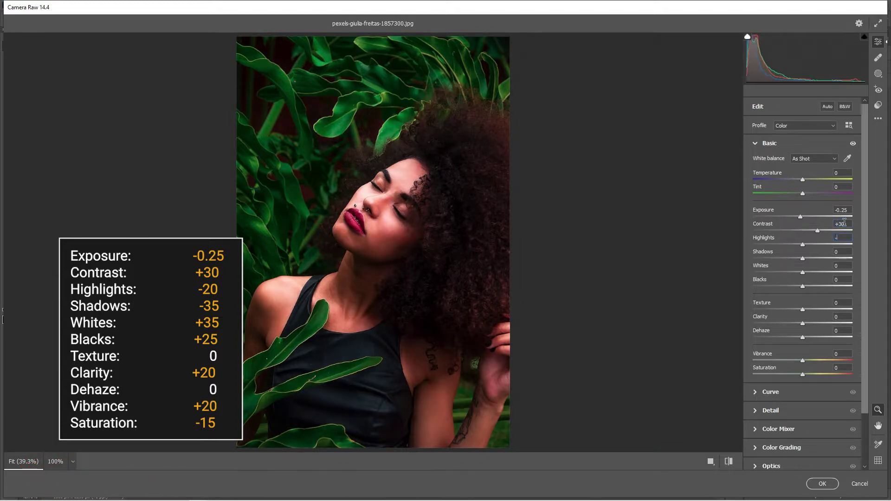
text(0)
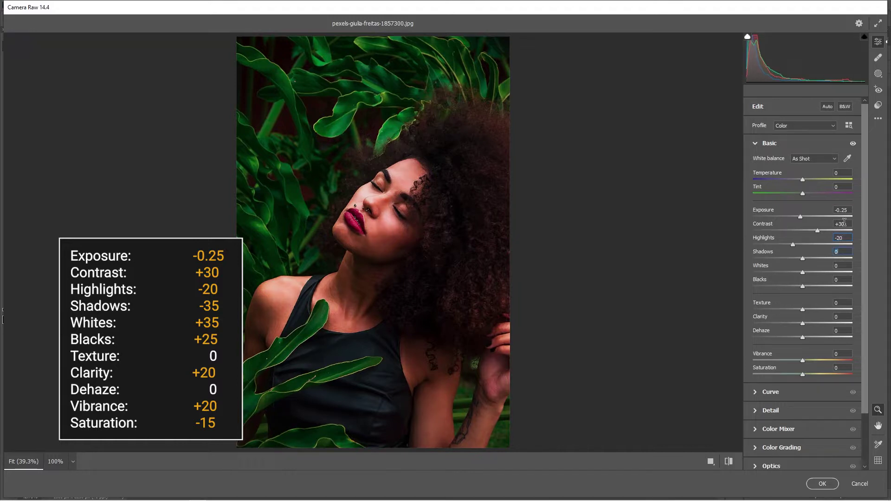
text(35)
text(5)
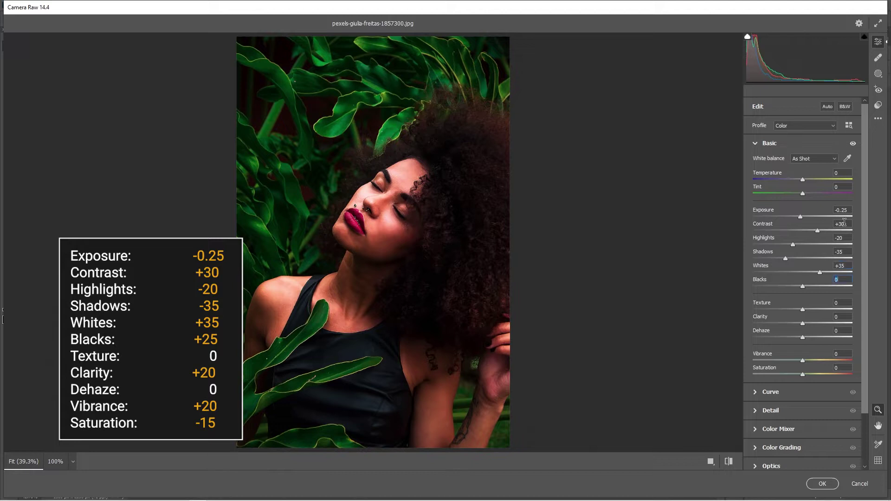
text(5)
key(Tab)
key(Tab)
text(20)
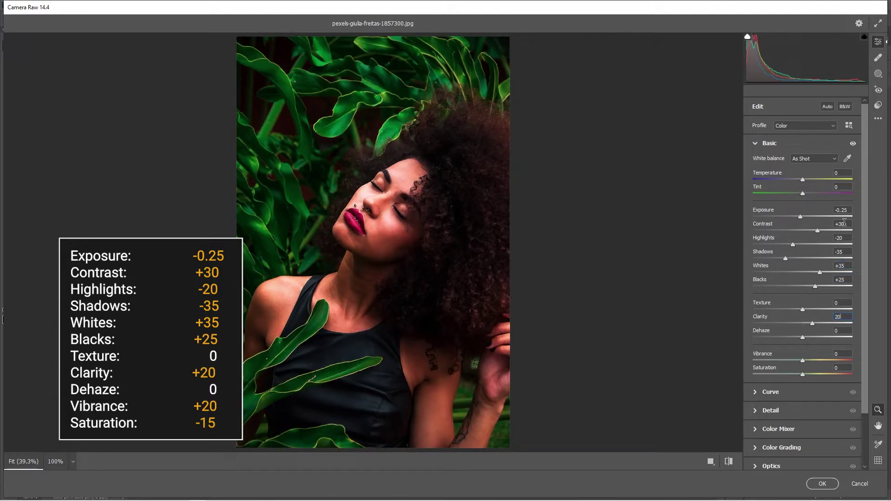
text(0)
text(15)
click(860, 145)
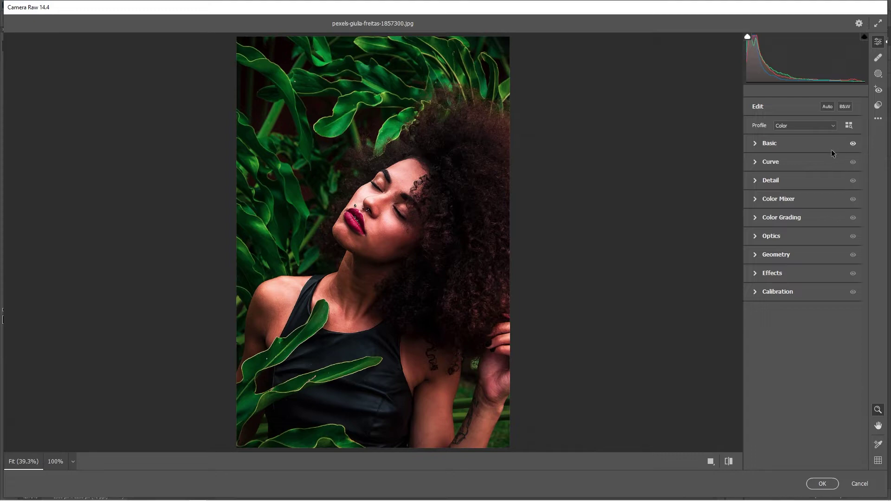
Step: Add three points to the RGB point curve, lifting black to 0→40 and setting 60→60
click(756, 162)
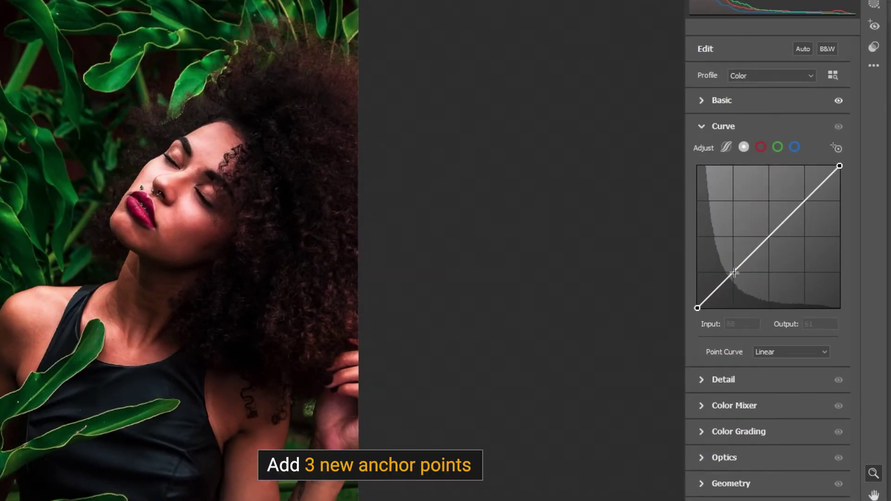
click(735, 275)
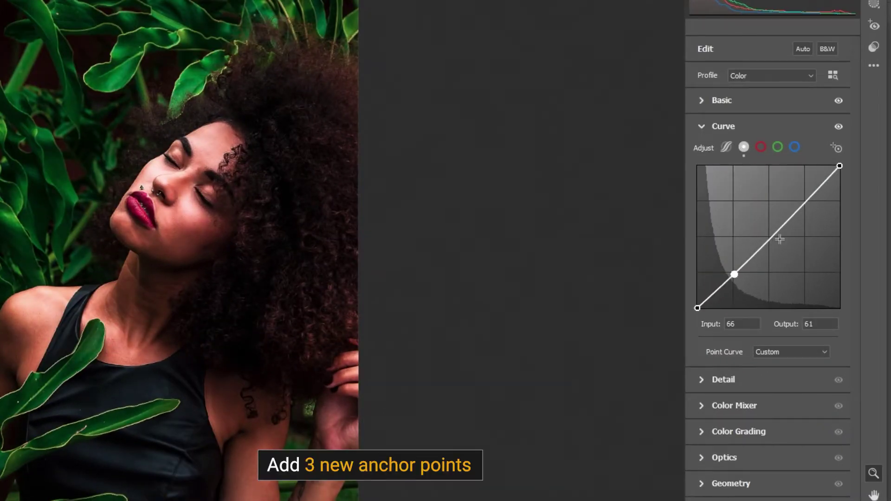
click(789, 224)
click(820, 190)
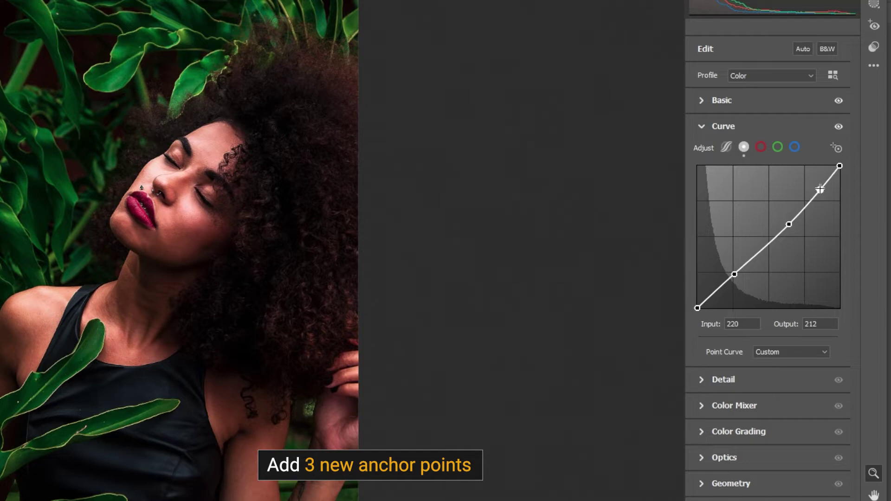
click(697, 308)
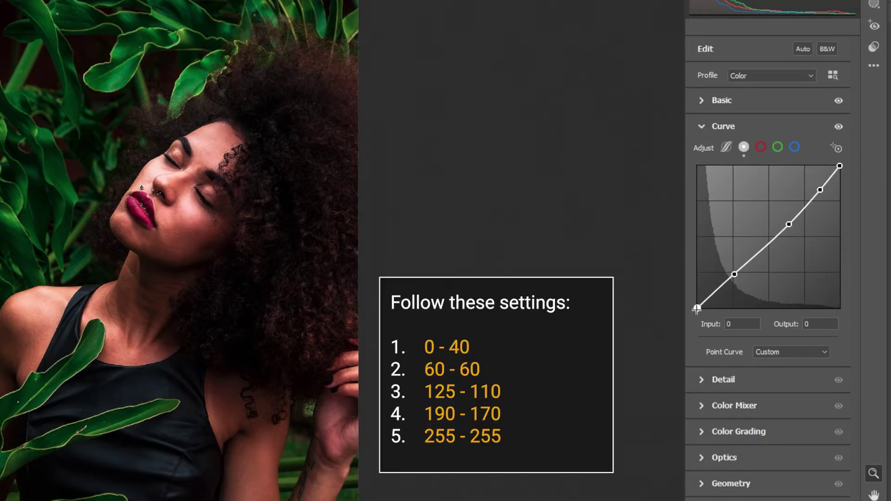
click(780, 326)
text(40)
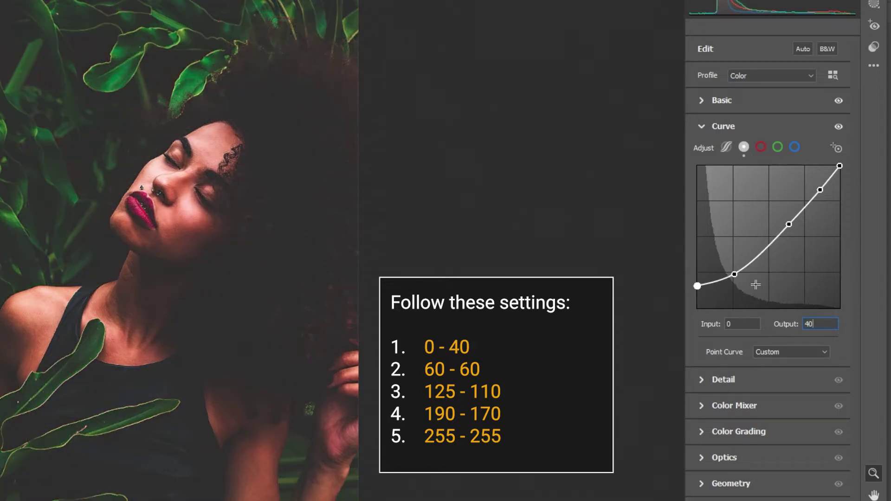
click(735, 275)
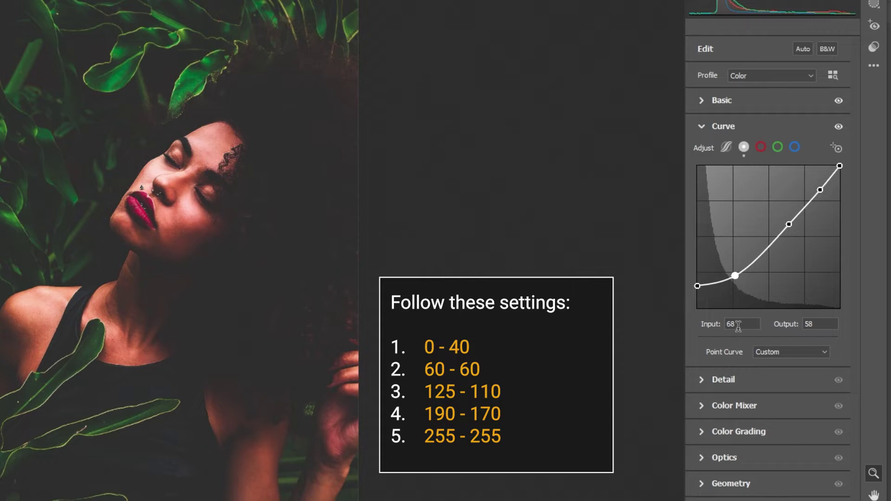
click(709, 326)
text(60)
key(Tab)
text(60)
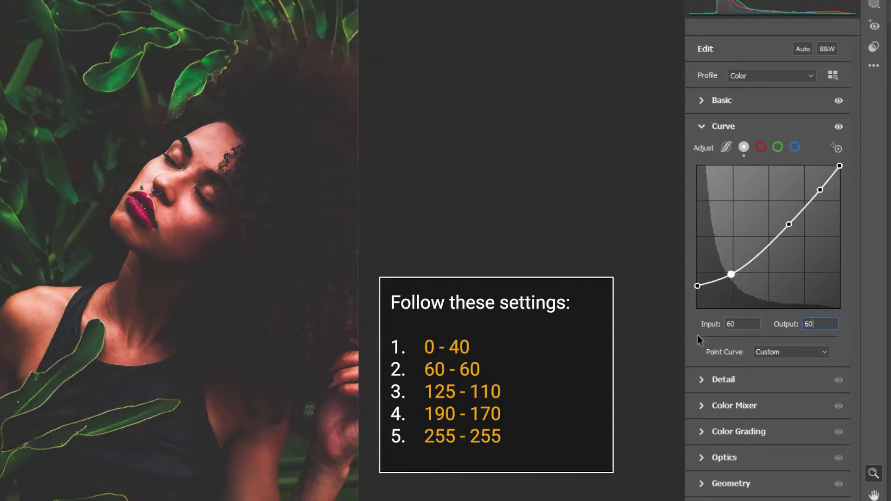
Step: Set the remaining RGB curve points to 125→110, 190→170 and 255→255
click(789, 225)
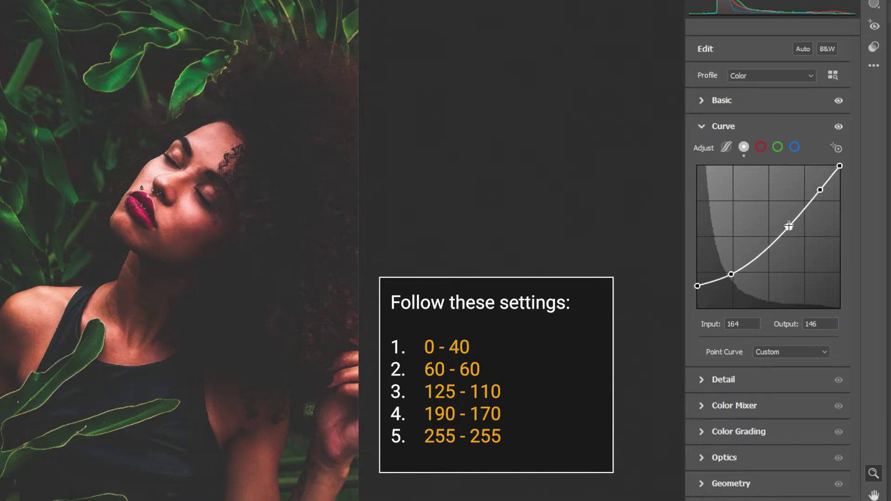
double_click(740, 324)
text(125)
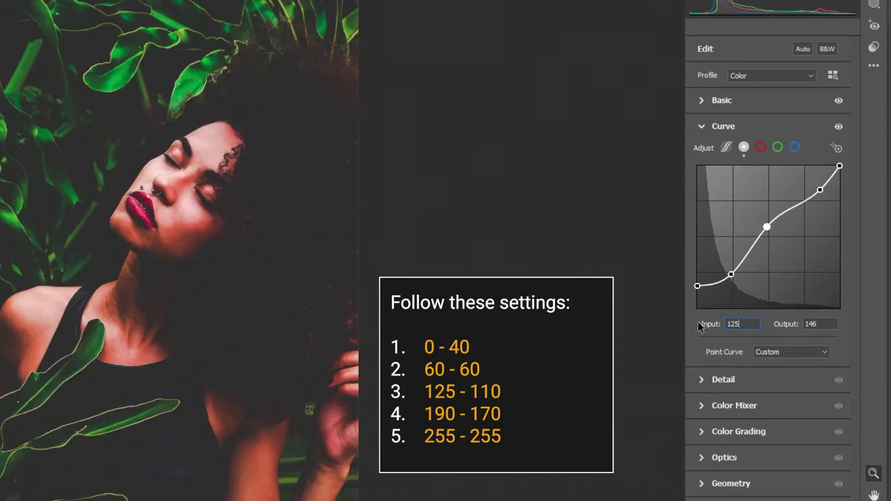
key(Tab)
text(11)
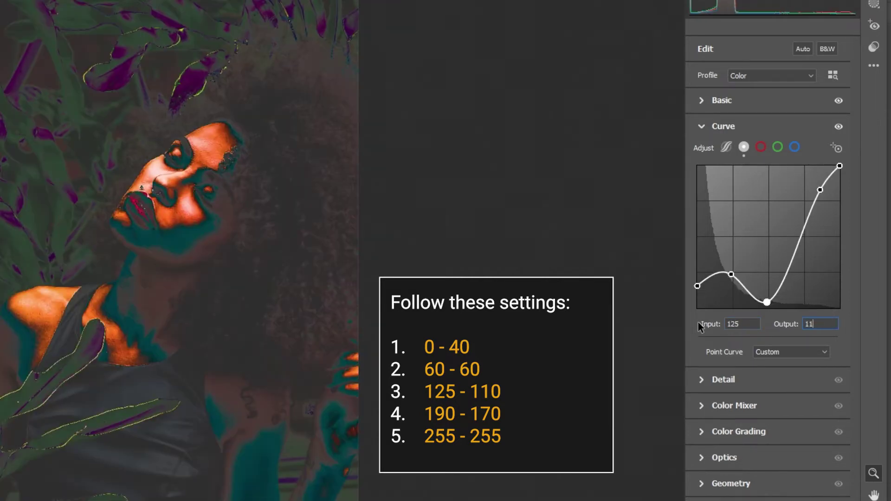
text(0)
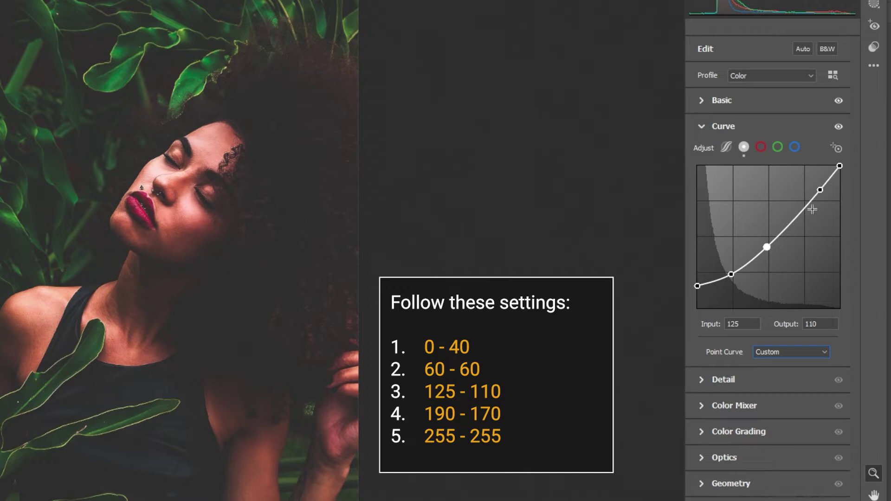
click(821, 191)
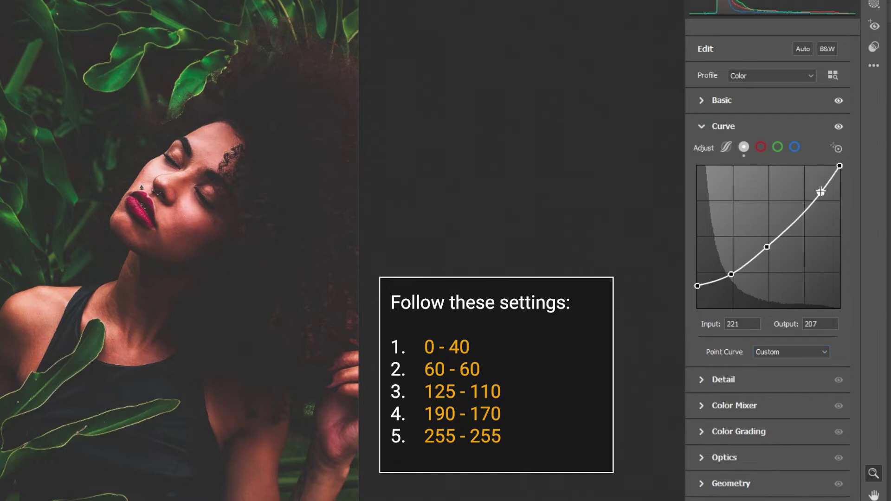
click(745, 324)
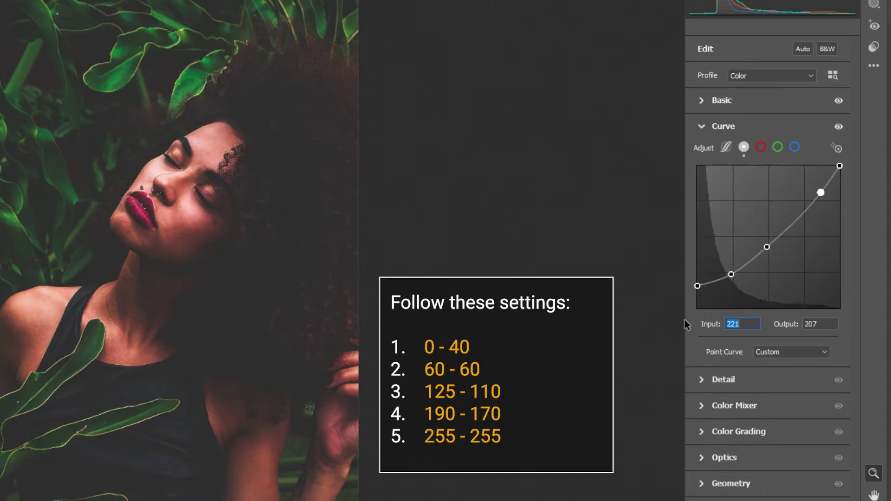
text(190)
key(Tab)
text(1)
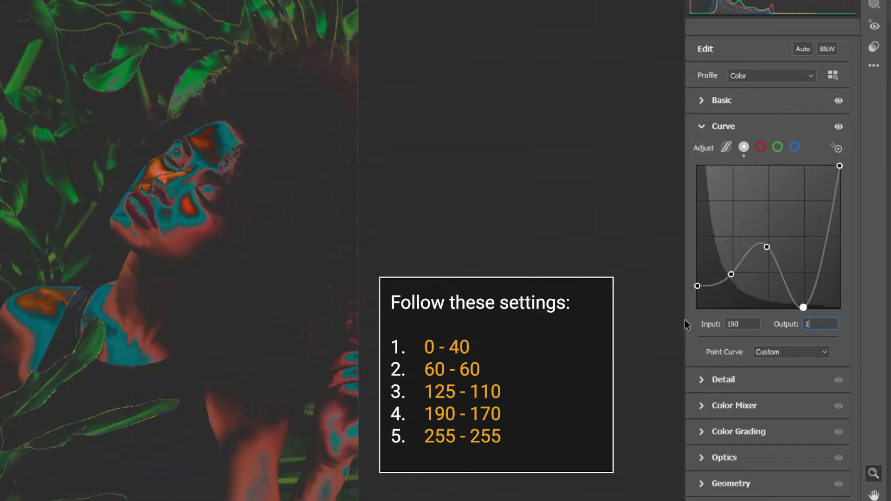
text(70)
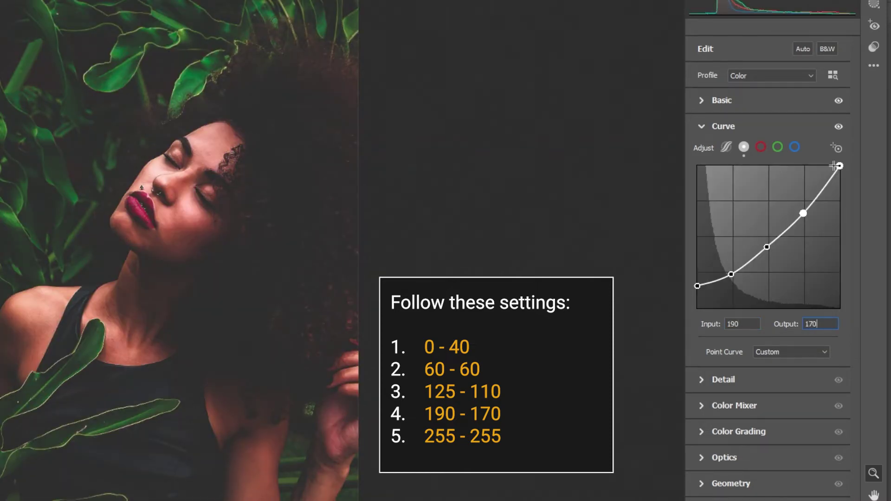
click(840, 166)
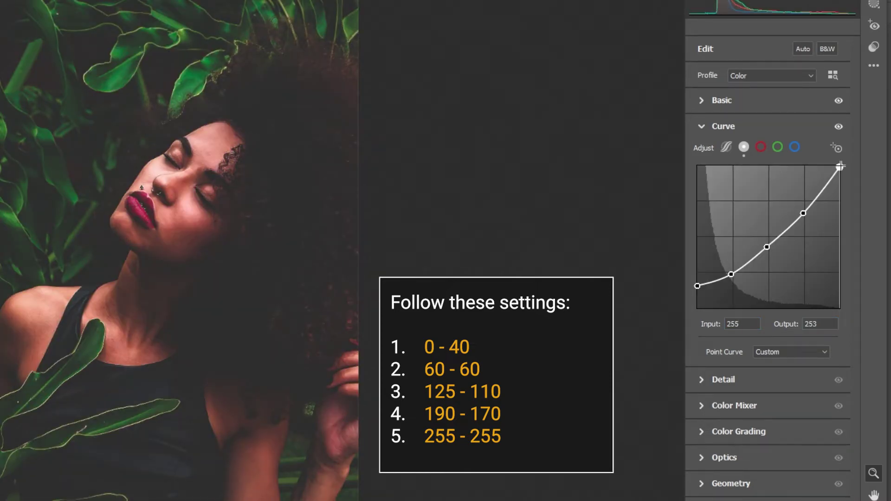
click(820, 324)
text(25)
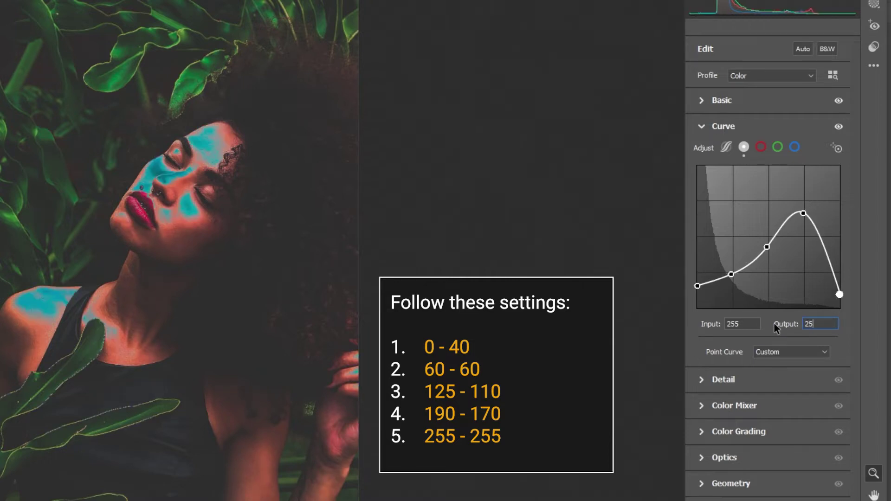
text(5)
key(Tab)
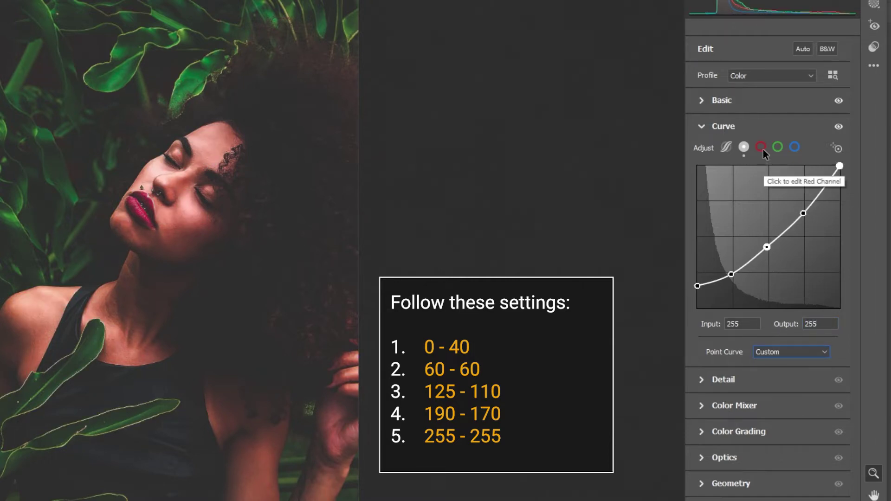
Step: Give the red channel curve points at 65→40 and 210→190, keeping the top at 255
click(761, 147)
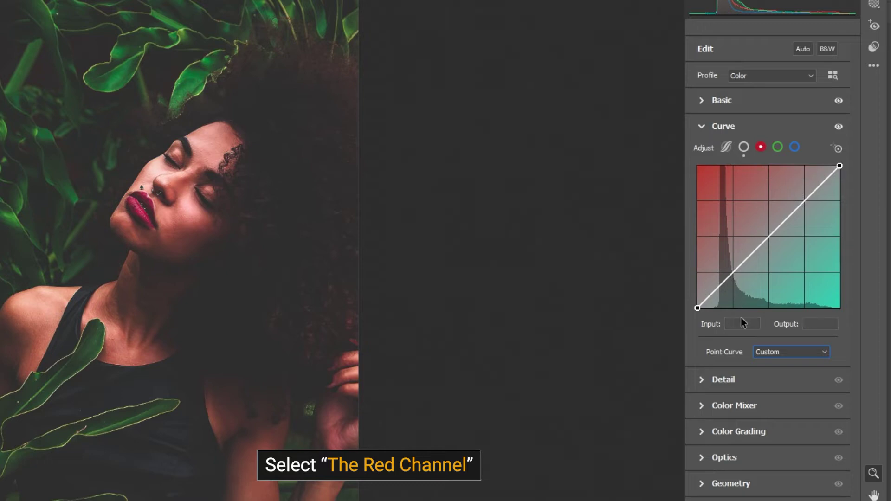
click(736, 270)
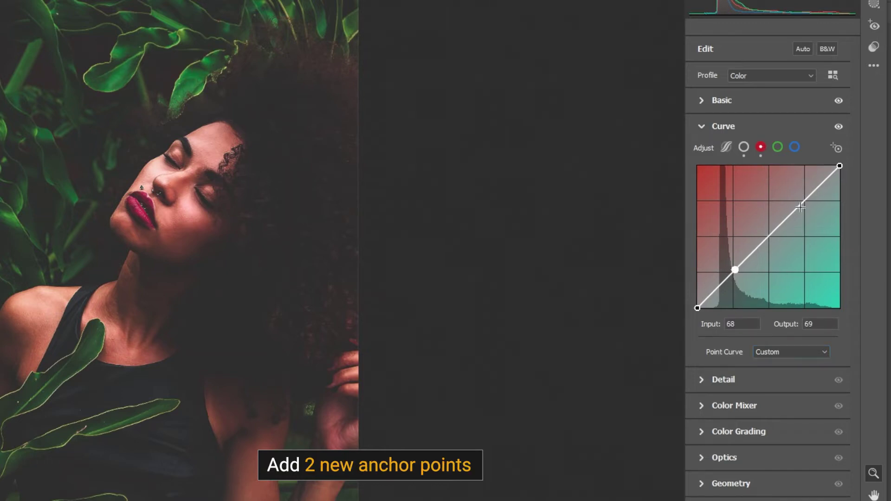
click(801, 205)
click(736, 270)
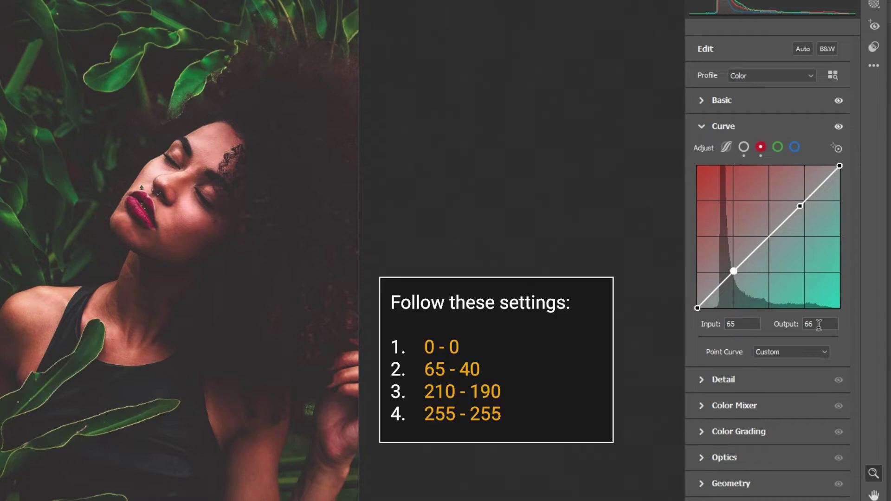
text(4)
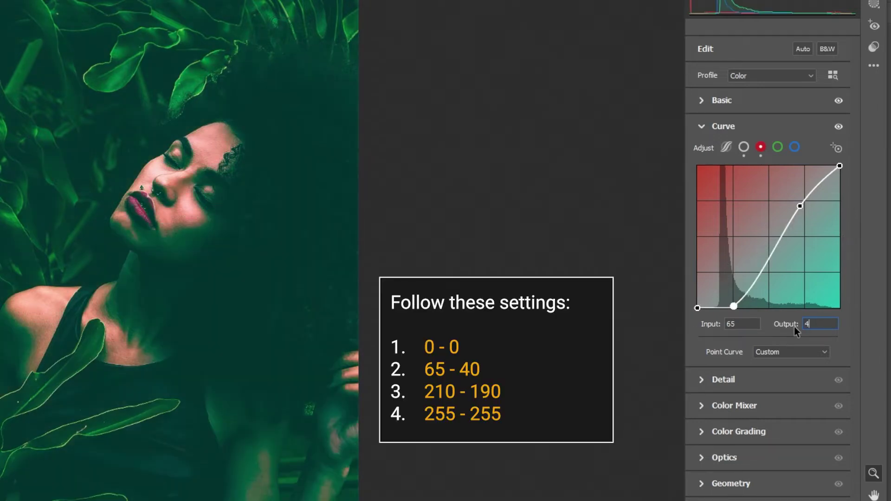
text(0)
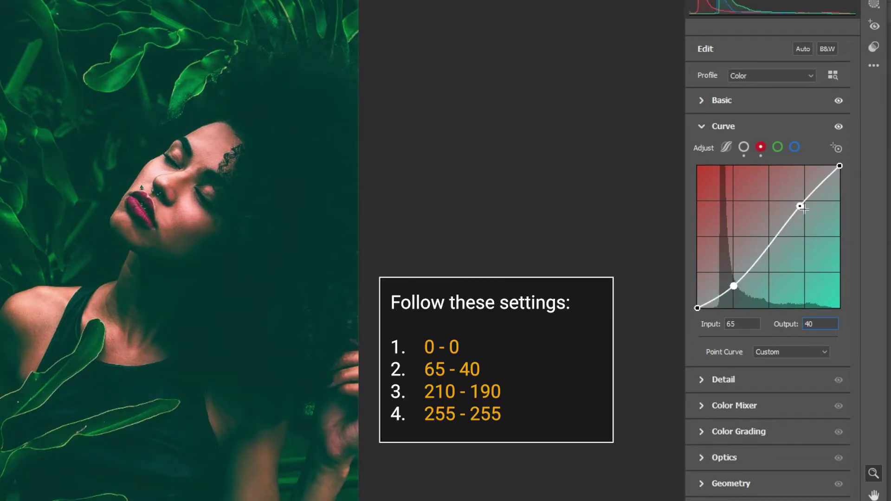
click(801, 206)
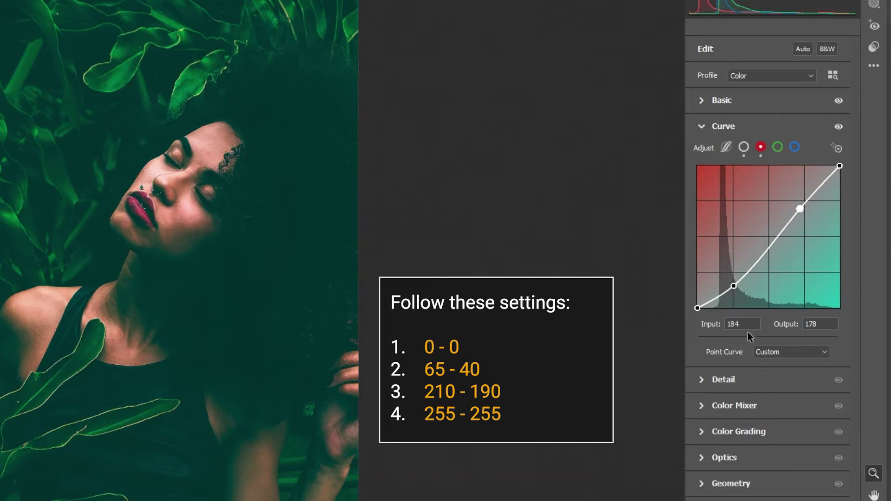
drag(747, 325, 719, 326)
text(2)
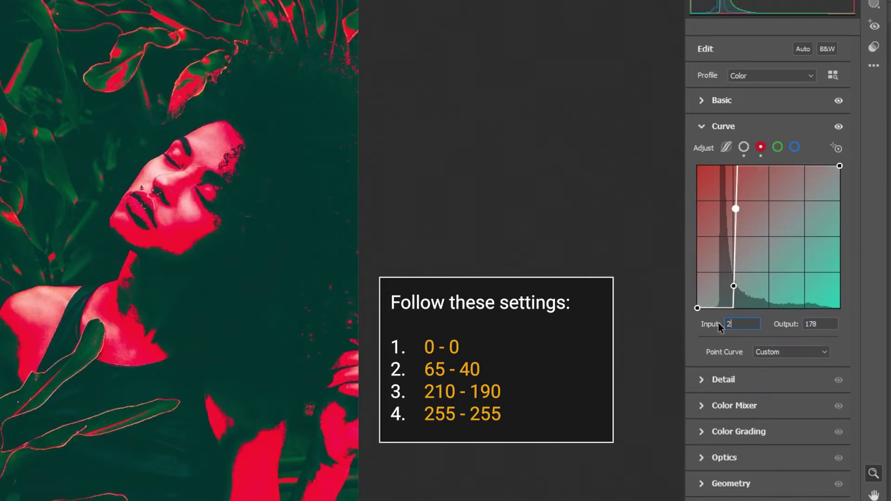
text(101)
key(Tab)
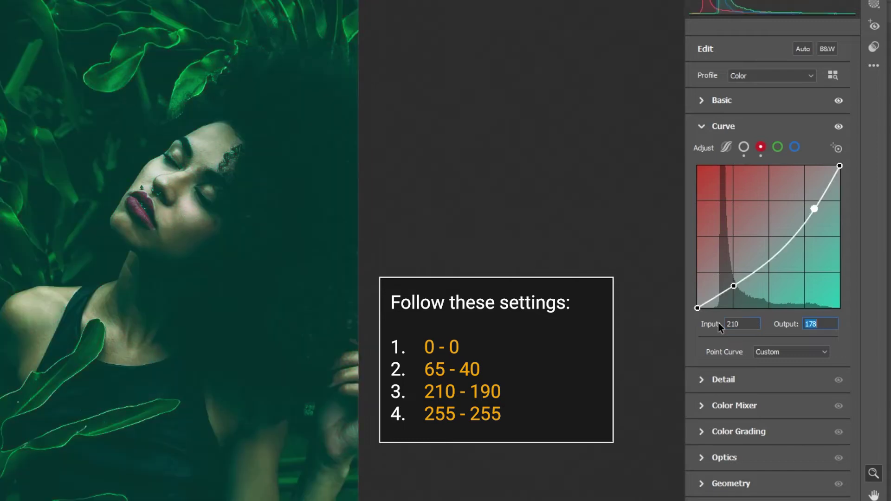
text(190)
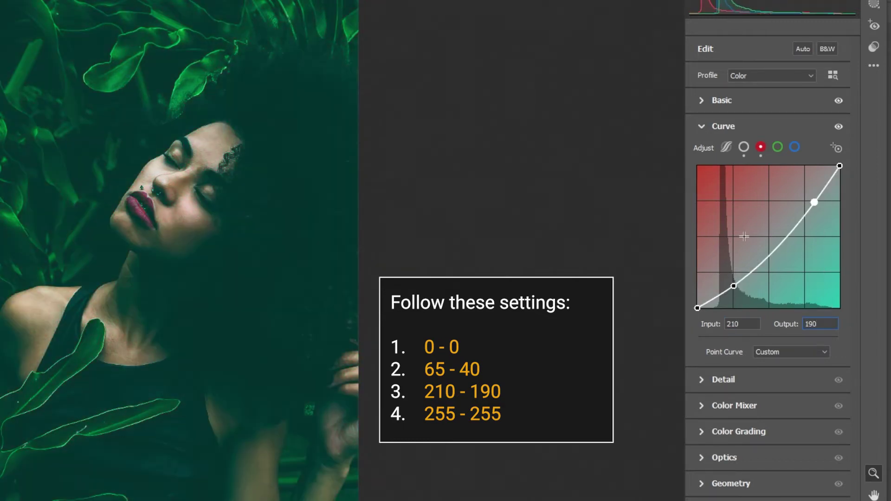
click(840, 166)
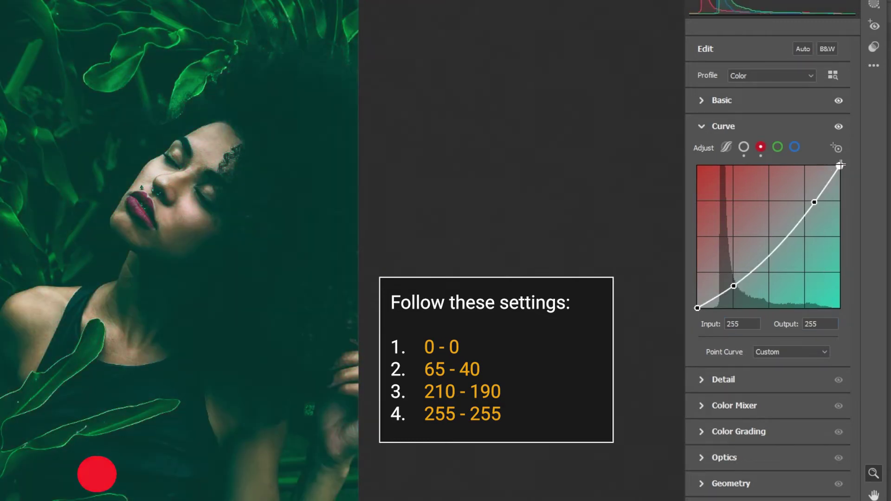
Step: Add two points to the green channel curve and set the lower one to 95→65
click(777, 147)
click(740, 268)
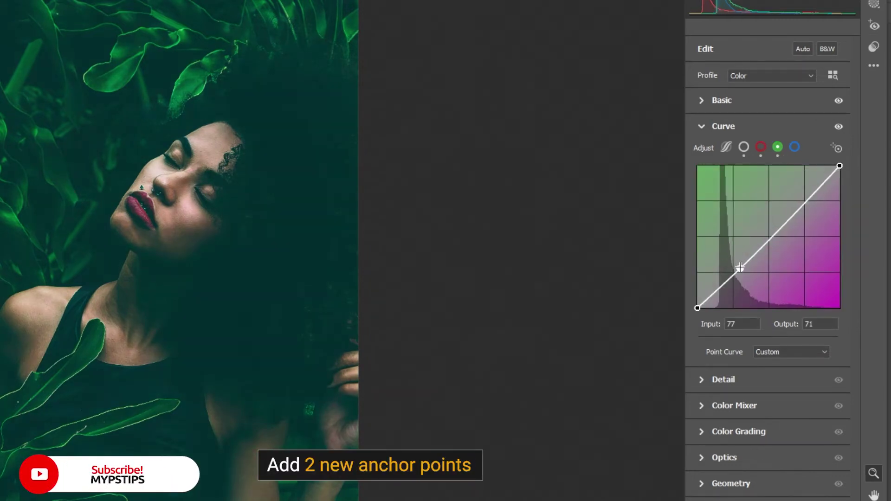
click(806, 205)
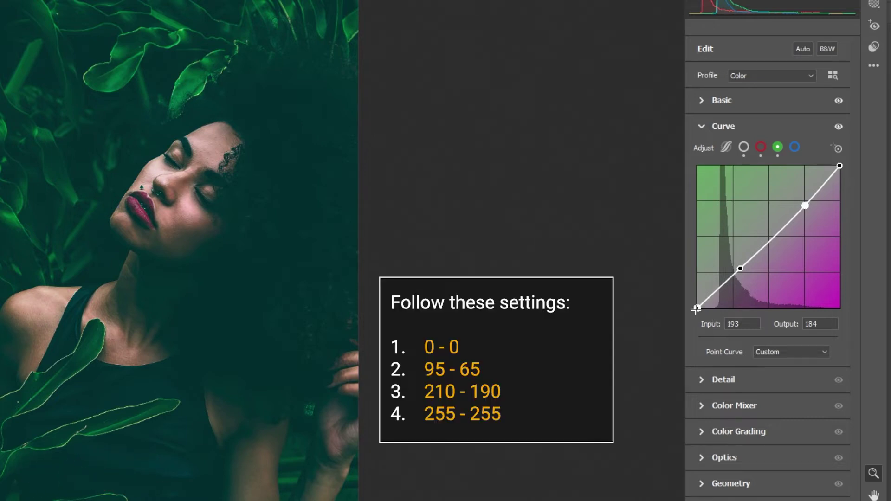
click(697, 307)
drag(741, 268, 742, 270)
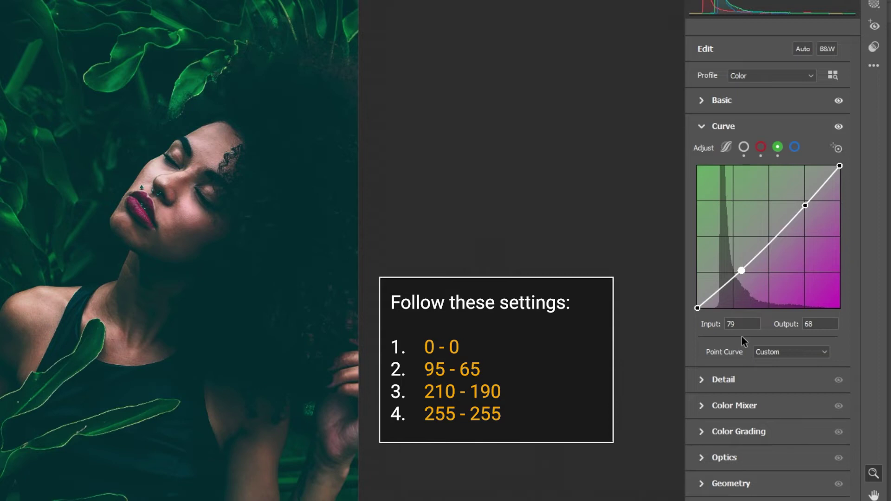
text(95)
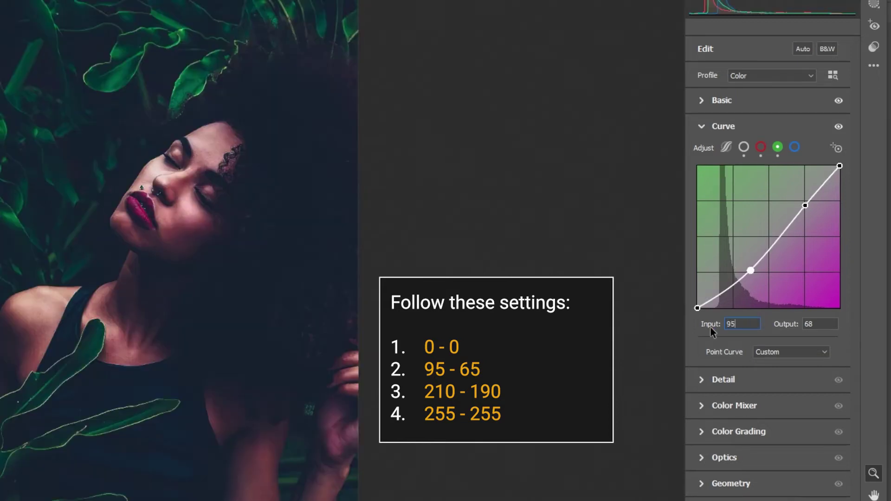
key(Tab)
text(65)
key(Tab)
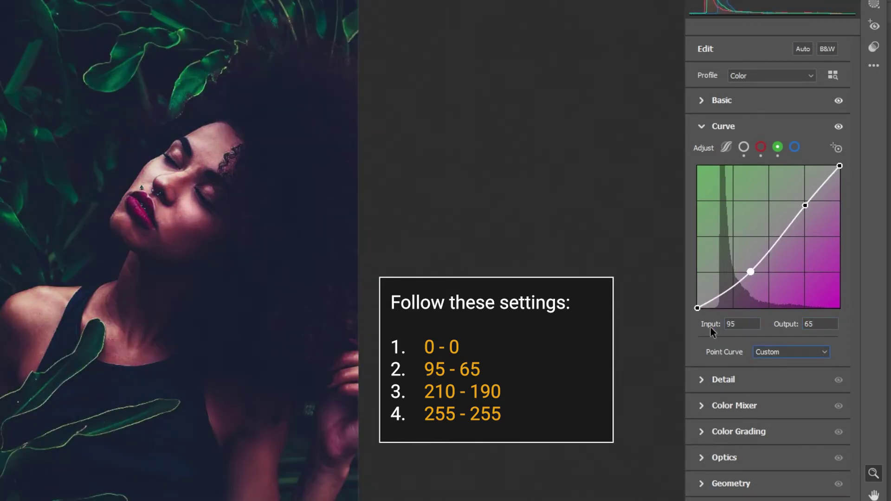
Step: Set the upper green curve point to 210→190, keeping the top endpoint at 255
click(806, 204)
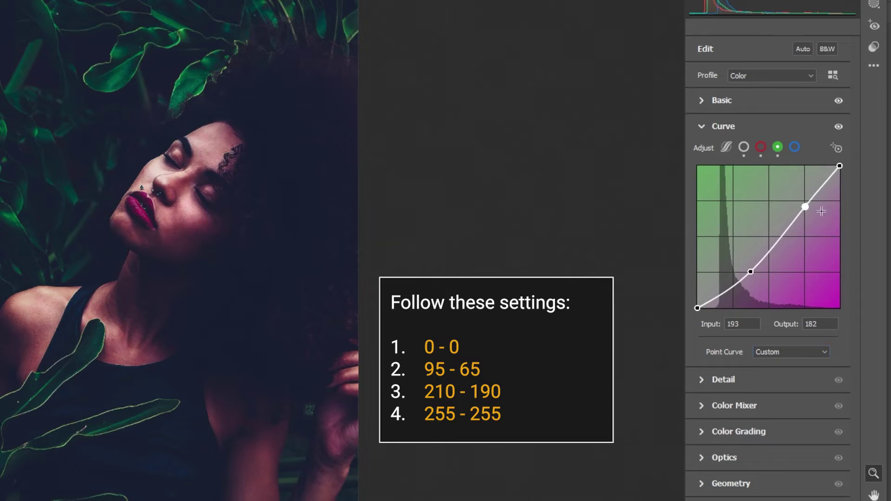
click(752, 323)
double_click(752, 322)
text(210)
key(Tab)
text(19)
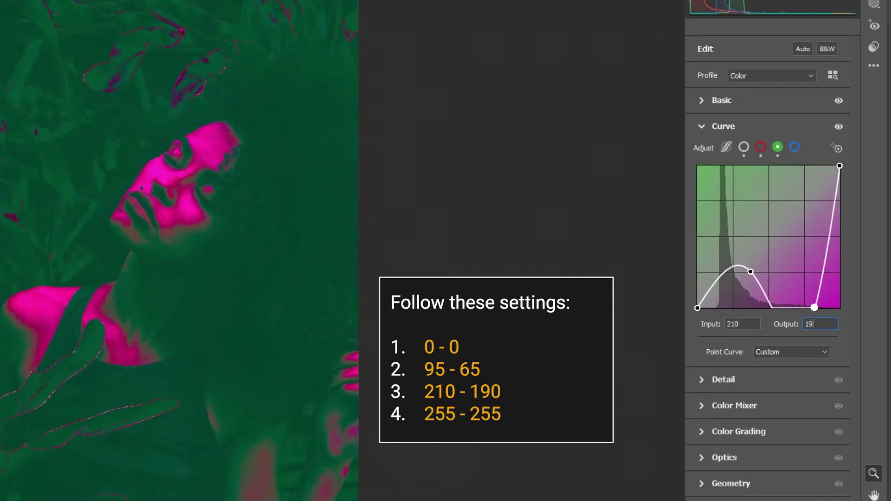
text(0)
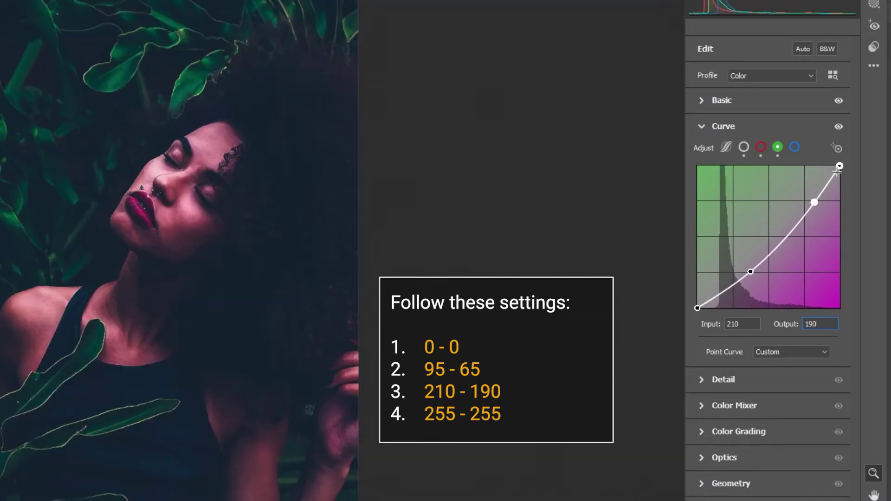
click(840, 166)
Step: Add two blue channel curve points, keep black at 0, and set the lower to 65→40
click(794, 147)
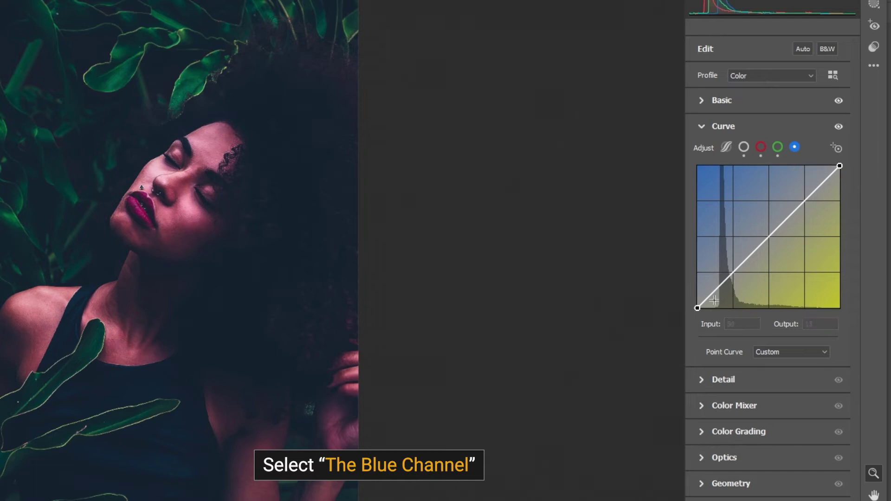
click(732, 273)
click(805, 203)
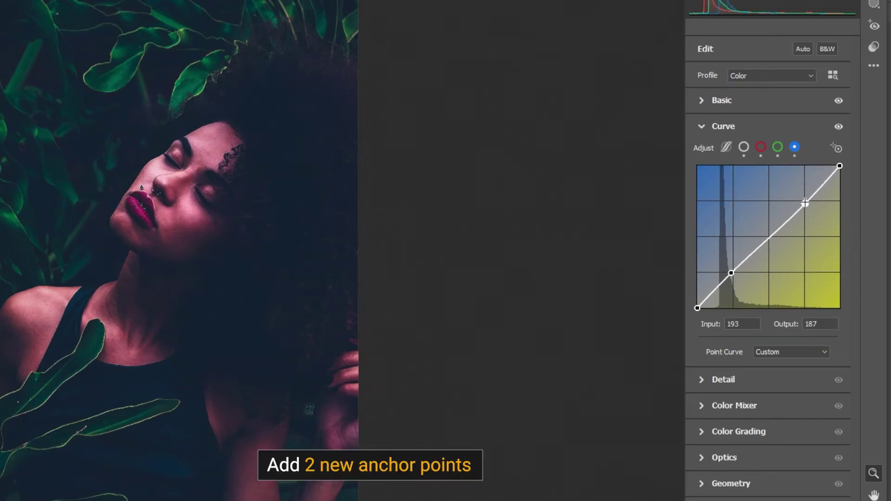
click(698, 308)
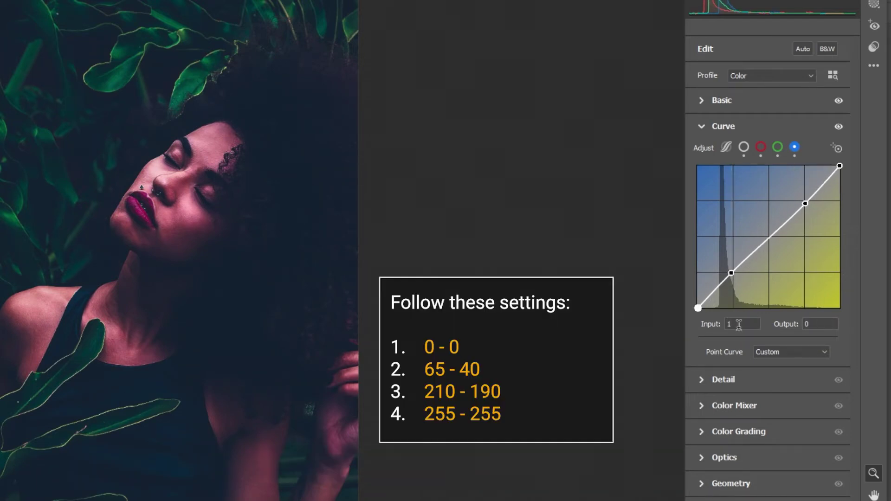
click(739, 325)
text(0)
click(730, 275)
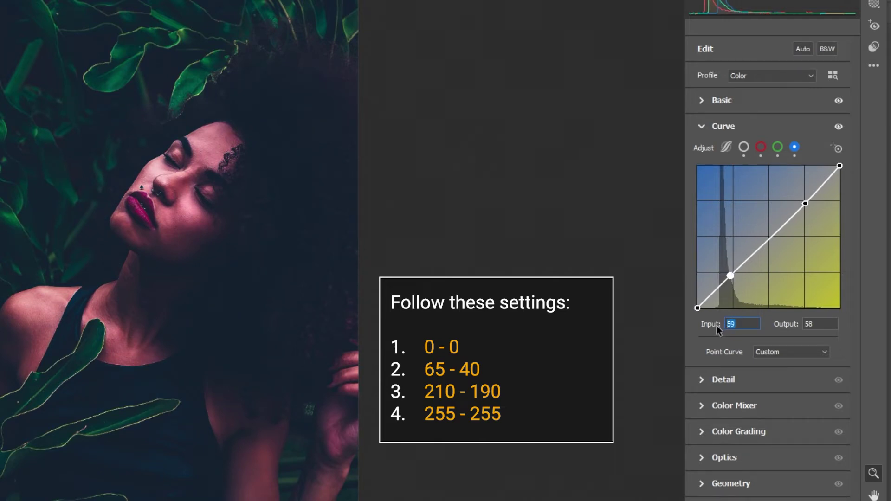
text(65)
key(Tab)
text(40)
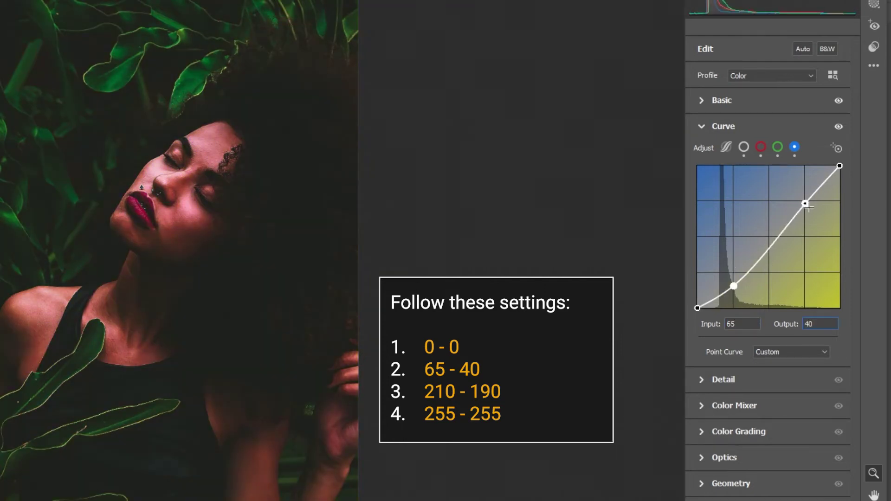
Step: Set the upper blue point to 210→190 and the top endpoint to 255, then collapse Curve
click(807, 205)
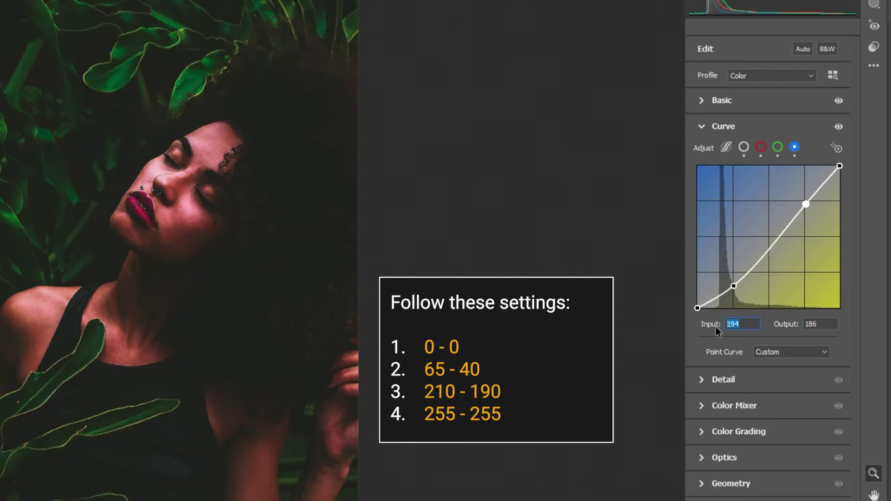
text(210)
key(Tab)
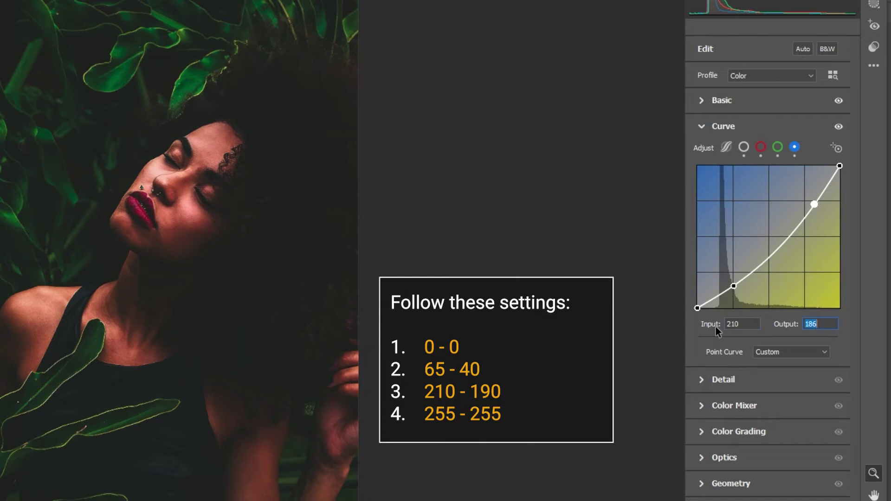
text(190)
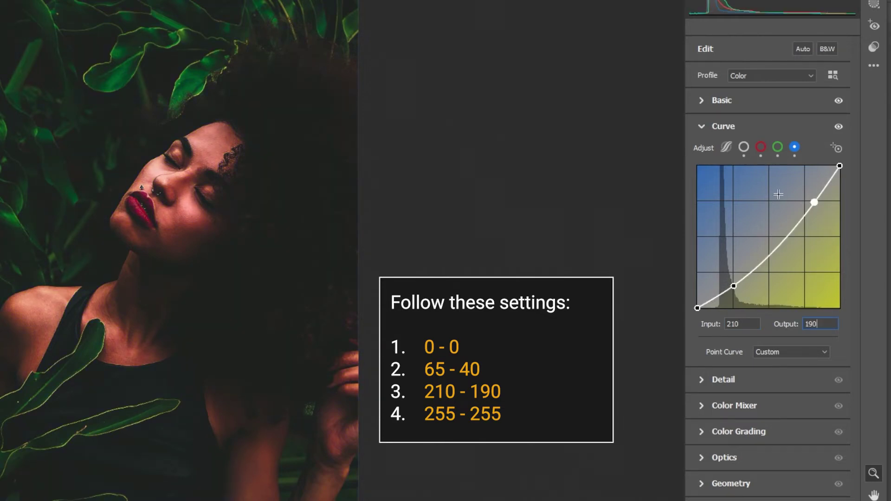
click(839, 166)
drag(820, 321, 788, 327)
text(2)
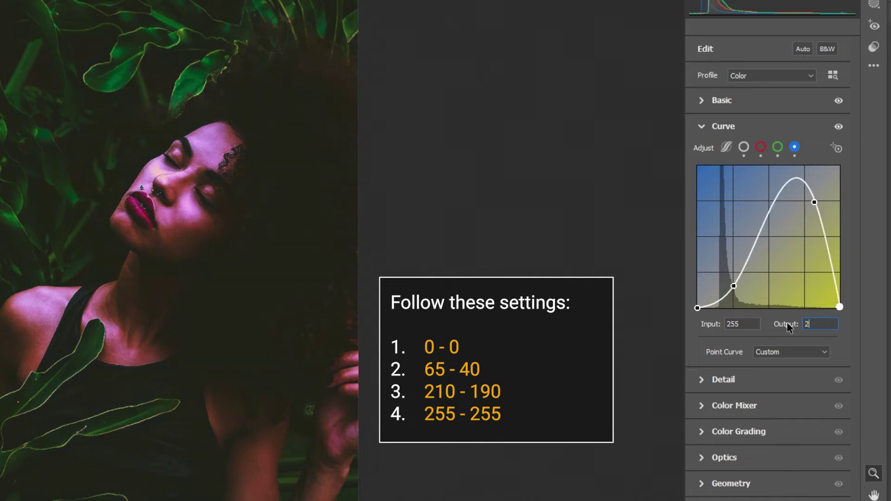
text(55)
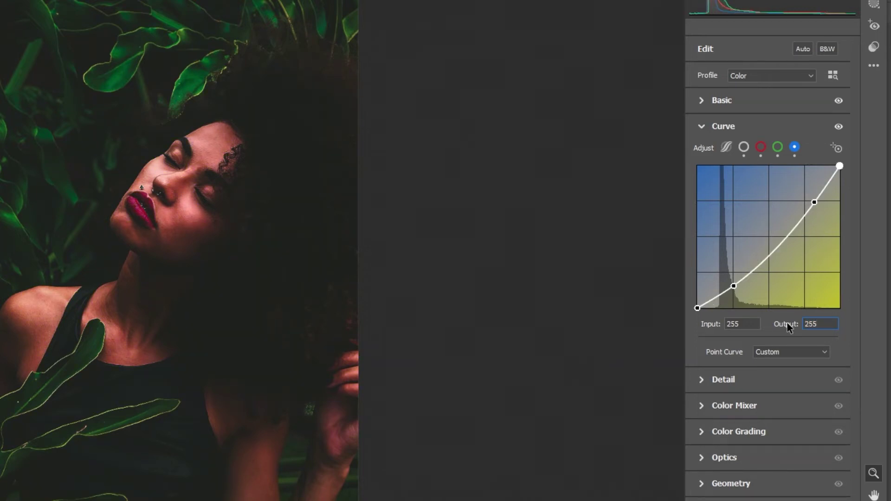
click(702, 126)
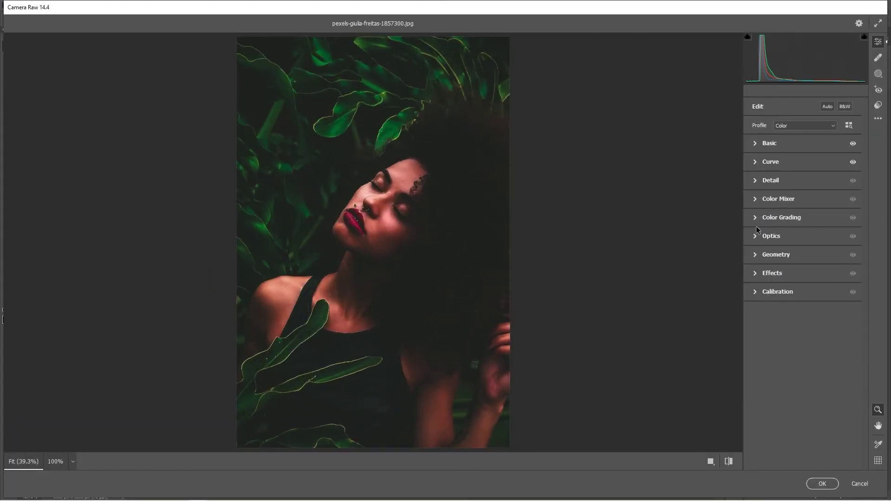
Step: Set Color Mixer hues (Reds +20, Greens +35) and saturation (Oranges -15, Yellows -10, Greens -50)
click(755, 199)
text(-5)
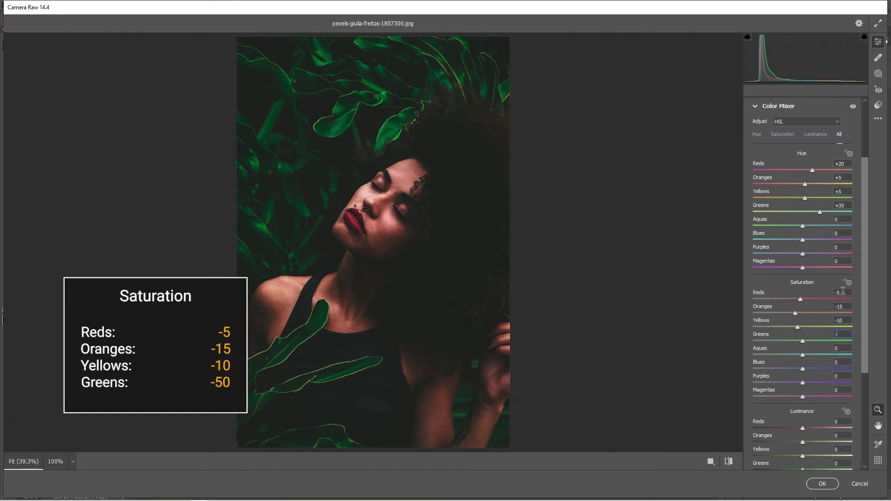
text(0)
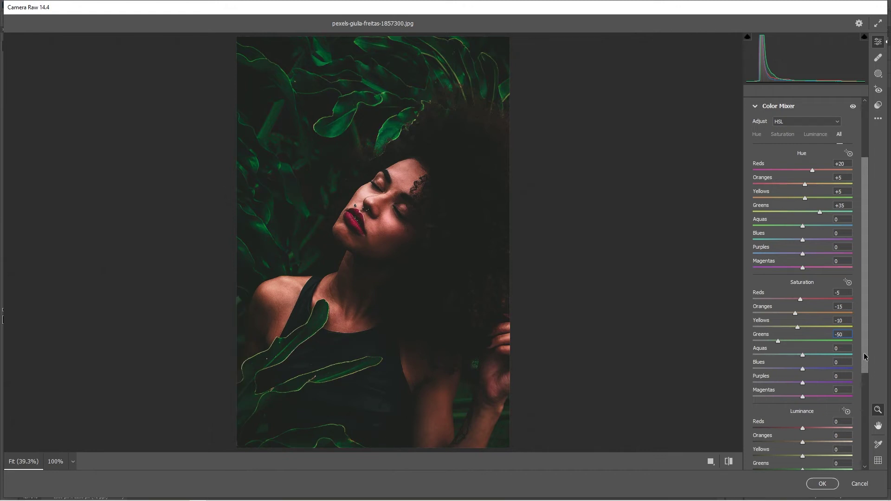
scroll(865, 356, down, 2)
scroll(843, 350, down, 3)
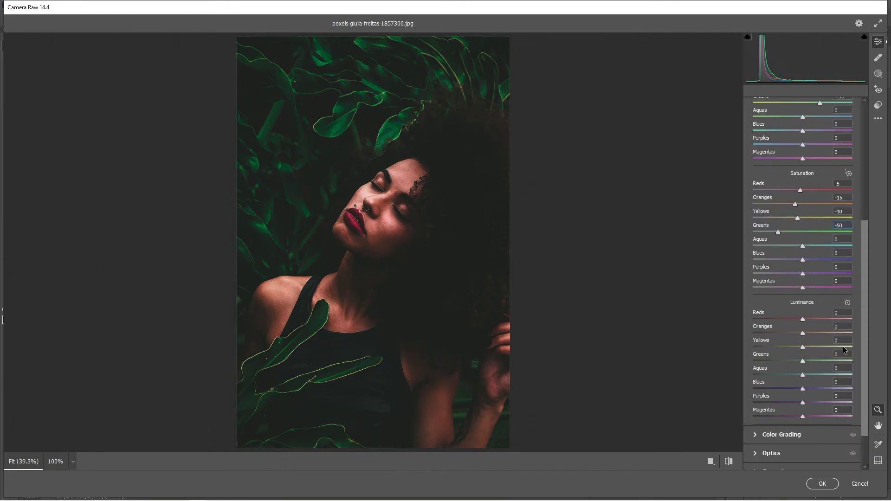
Step: Enter luminance Reds -15, Oranges -5, Yellows -15, Greens -35 in the Color Mixer
click(842, 313)
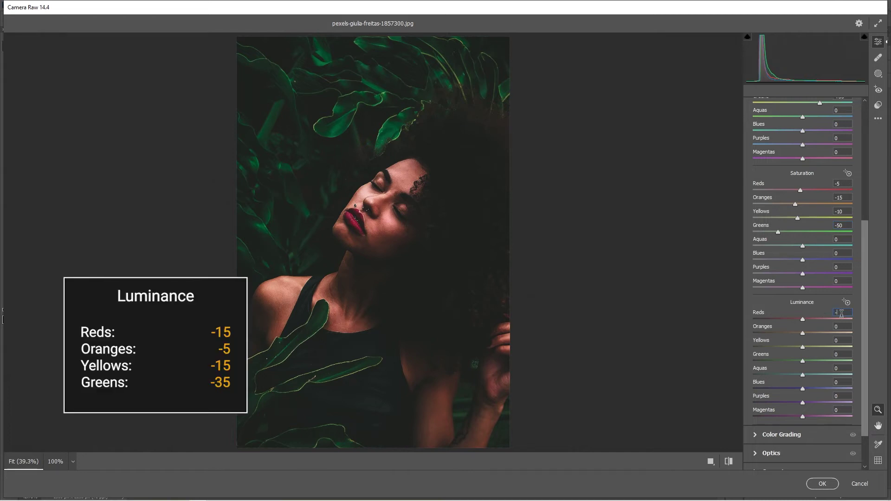
text(15)
text(5)
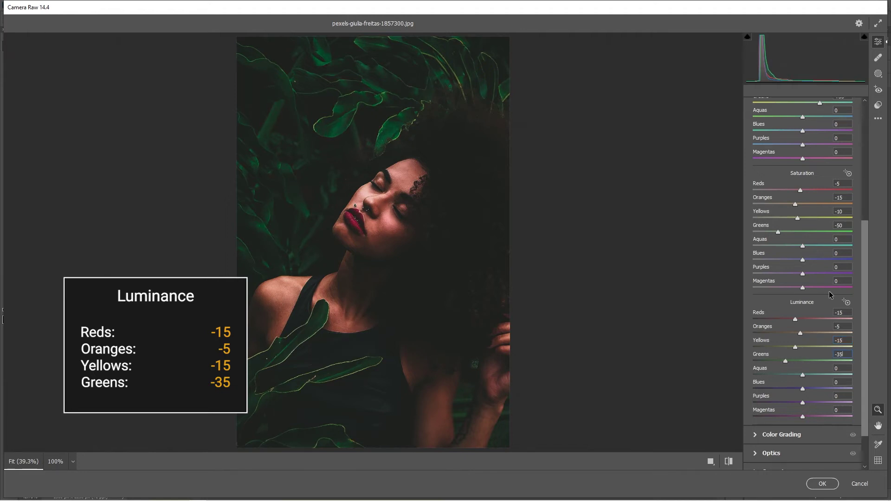
Step: Apply the Camera Raw grade, toggle the smart filter off and on, then reopen it
click(823, 484)
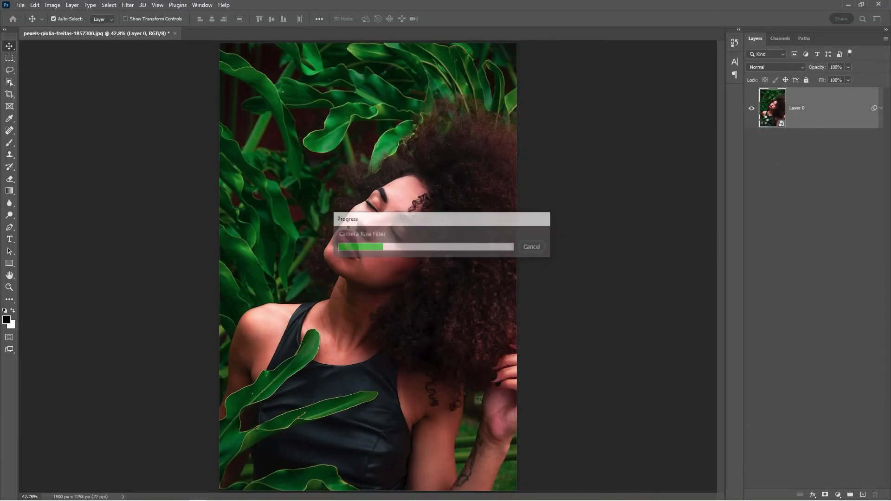
click(769, 151)
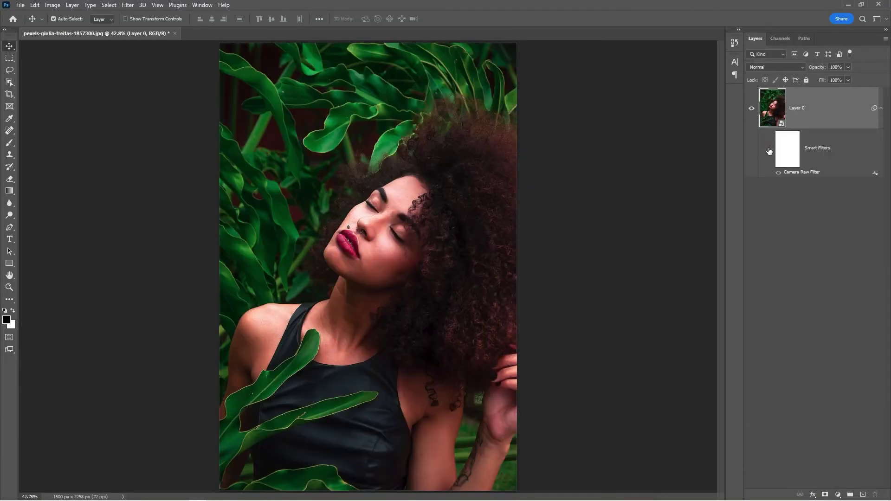
click(769, 150)
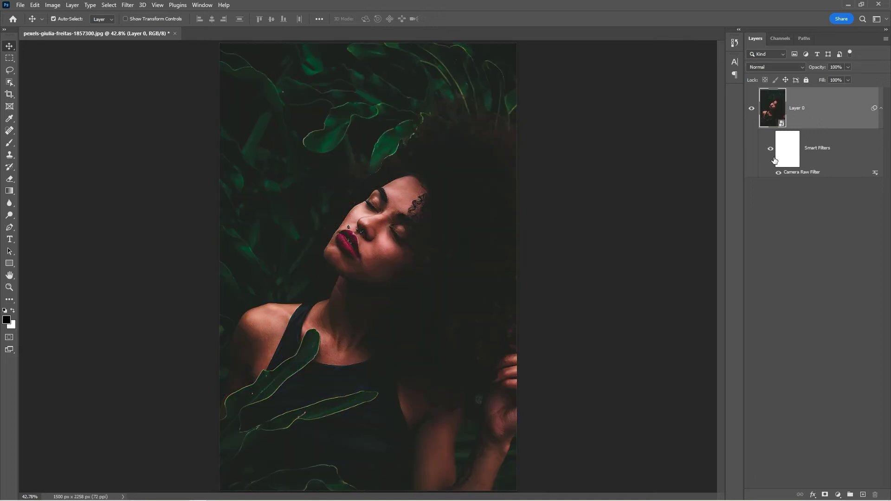
double_click(808, 172)
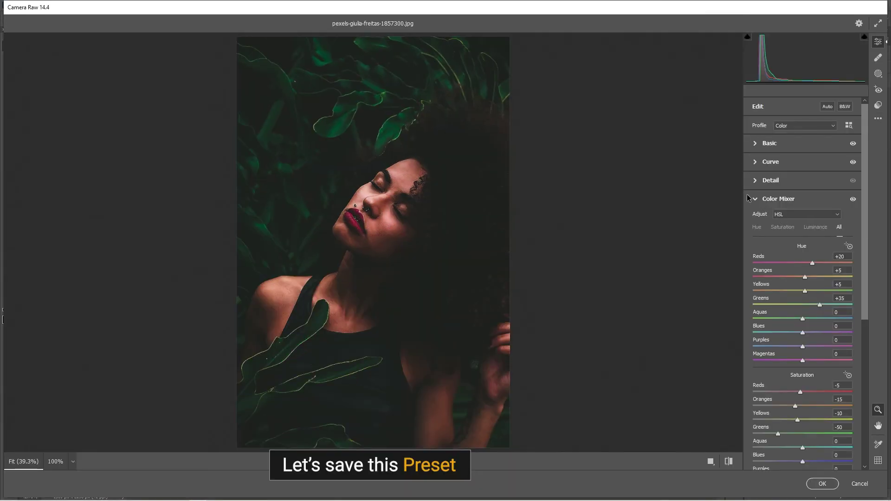
Step: Save the Camera Raw settings as 'GreenMoodygrading' and apply the filter with OK
click(756, 199)
click(879, 119)
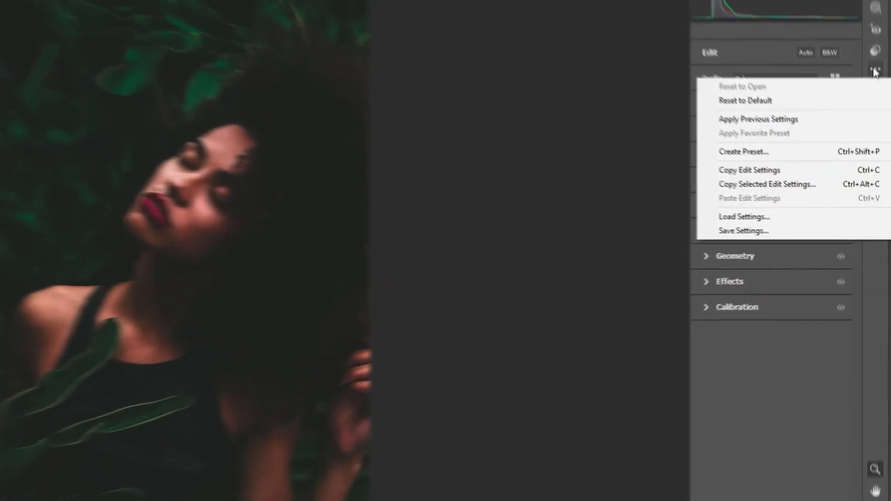
click(746, 231)
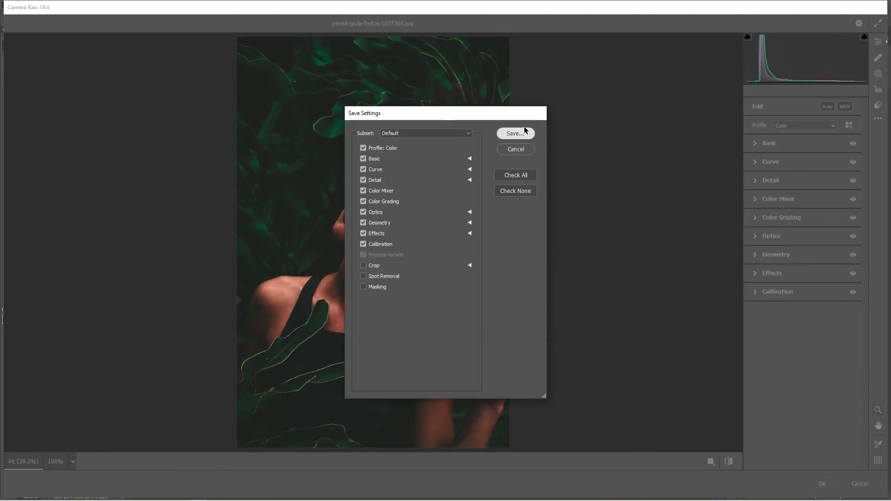
click(524, 133)
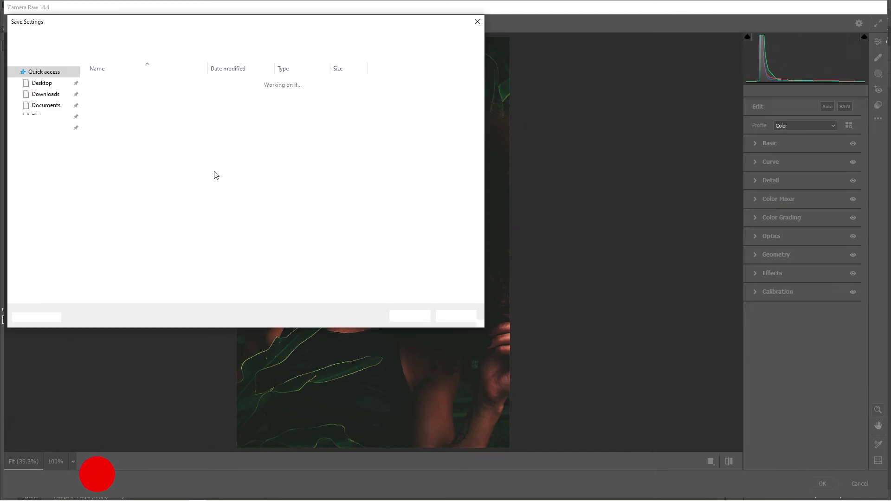
text(GreenMoodygra)
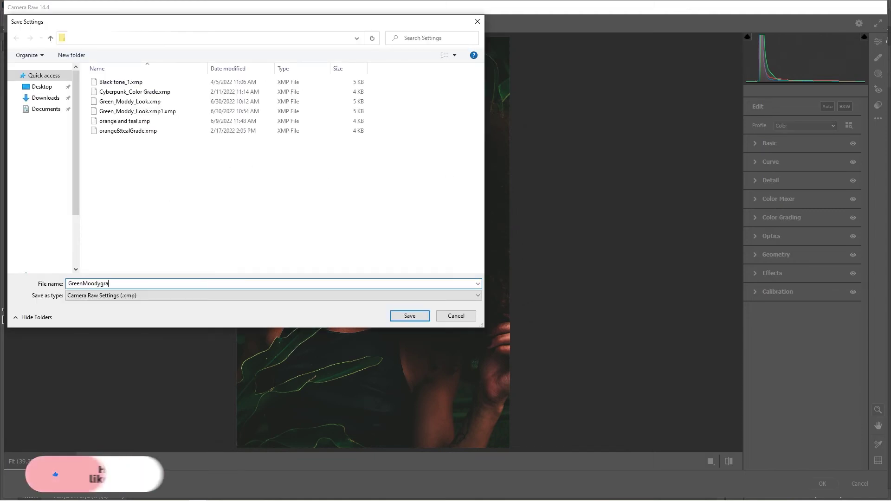
text(di)
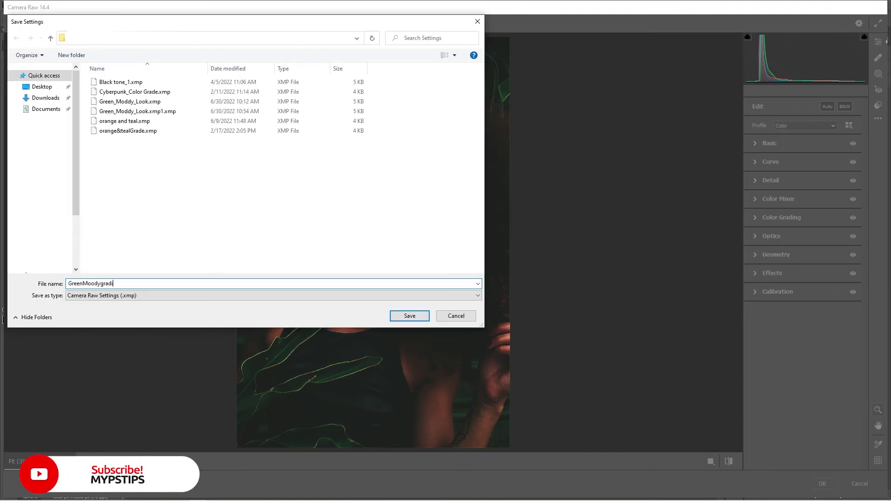
text(ng)
click(410, 317)
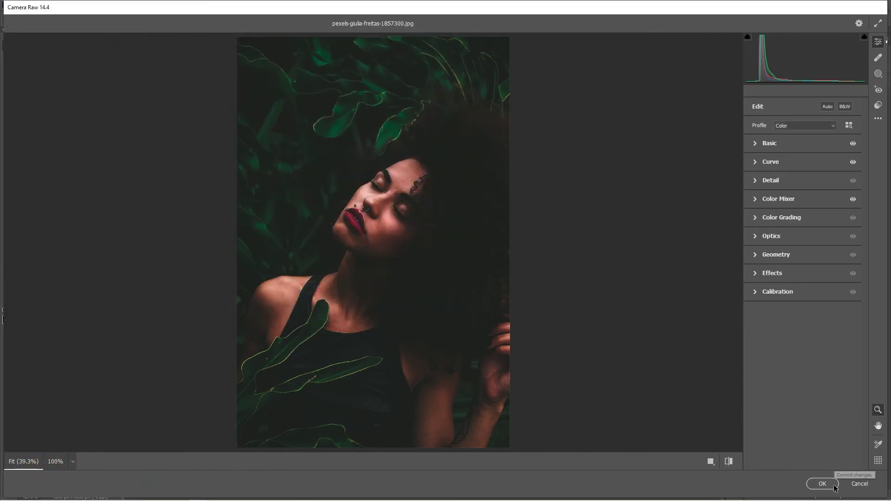
click(835, 486)
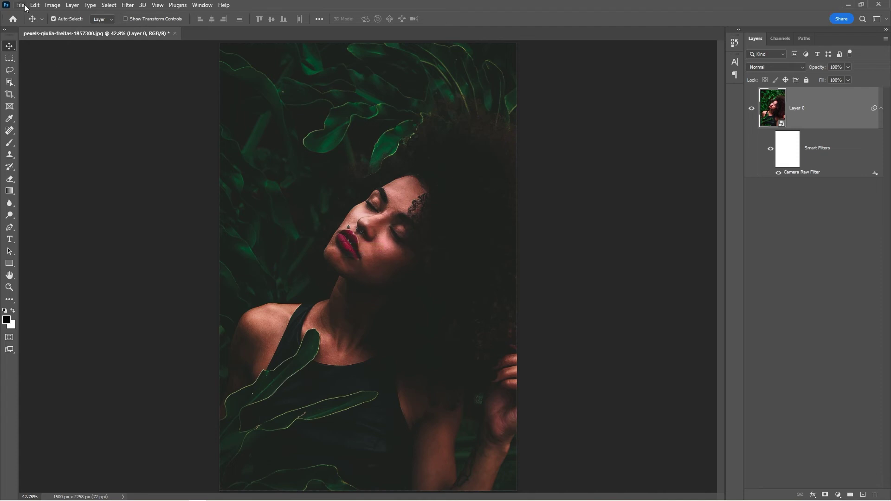
Step: Open pexels-noelle-otto-906008 in a new tab beside the graded portrait
click(21, 5)
click(28, 22)
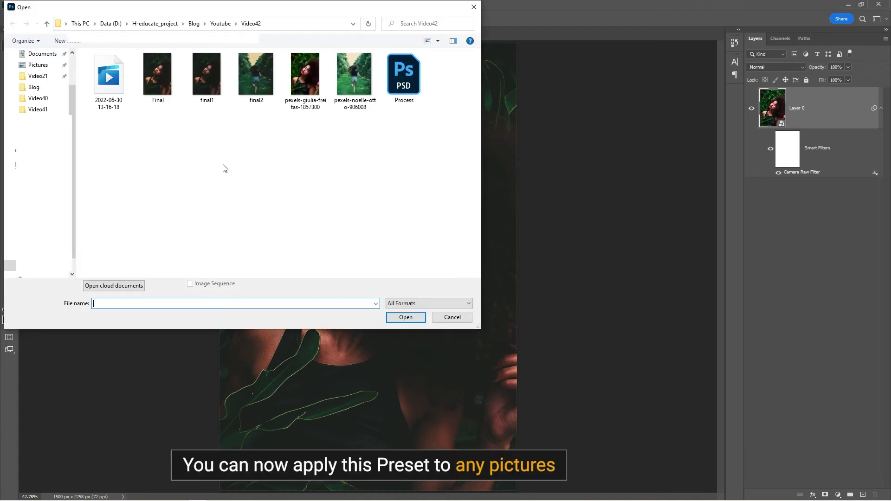
click(354, 74)
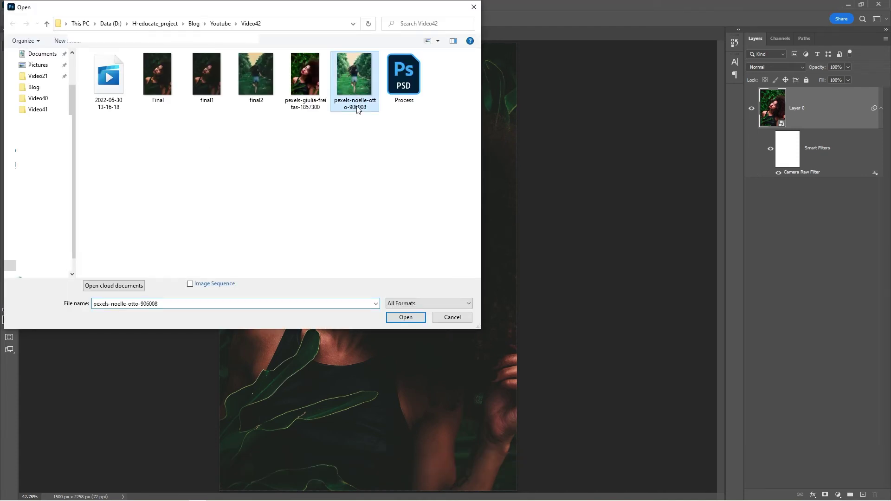
click(406, 318)
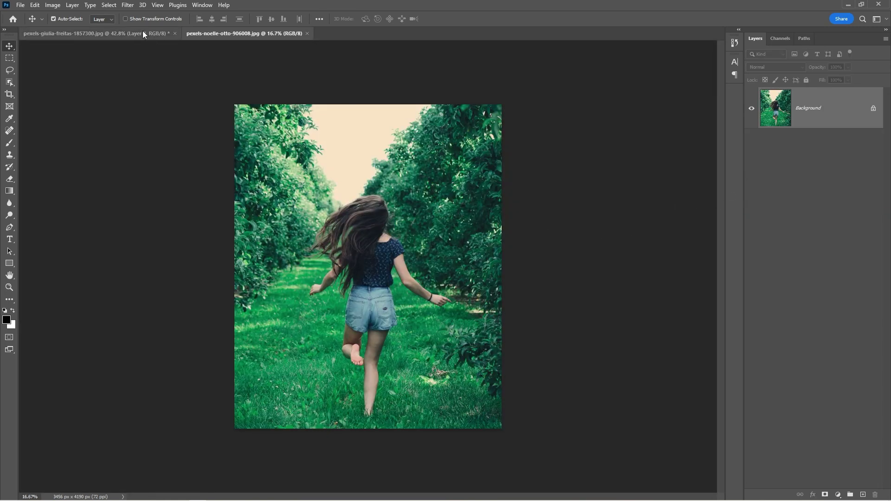
Step: Apply the GreenMoodygrading.xmp settings to the running-girl photo with the Camera Raw Filter
click(127, 5)
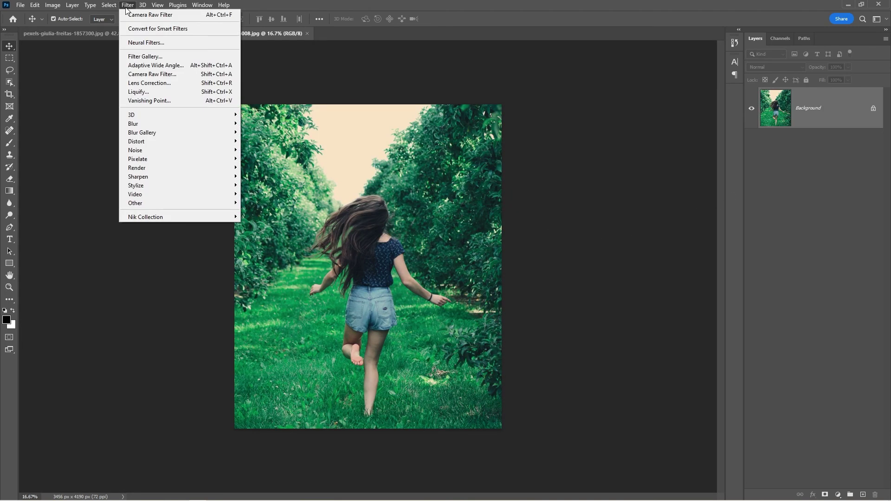
click(160, 74)
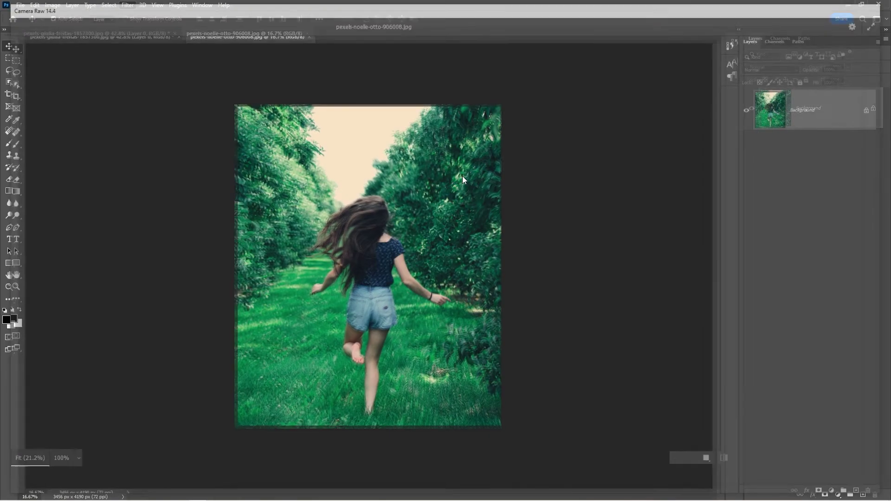
click(875, 122)
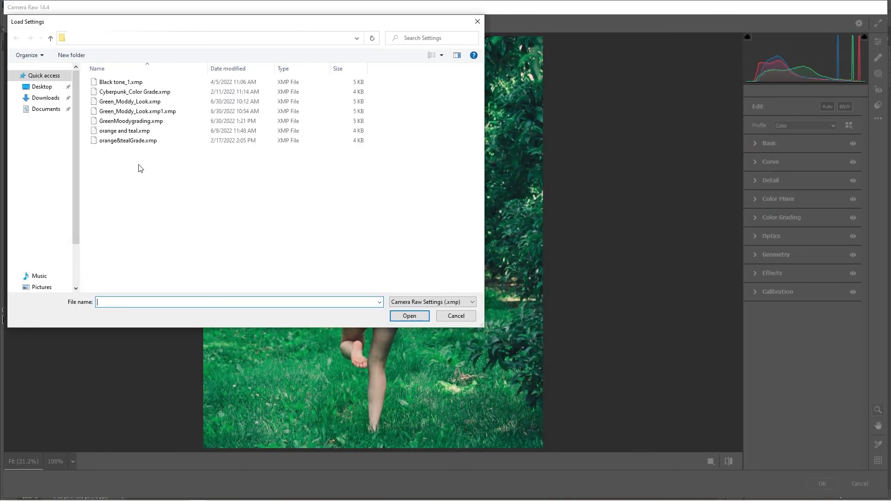
click(138, 121)
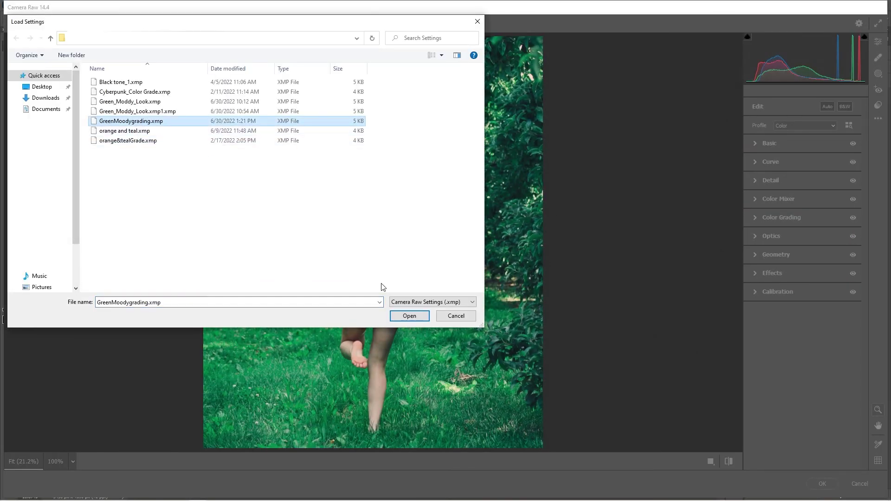
click(409, 316)
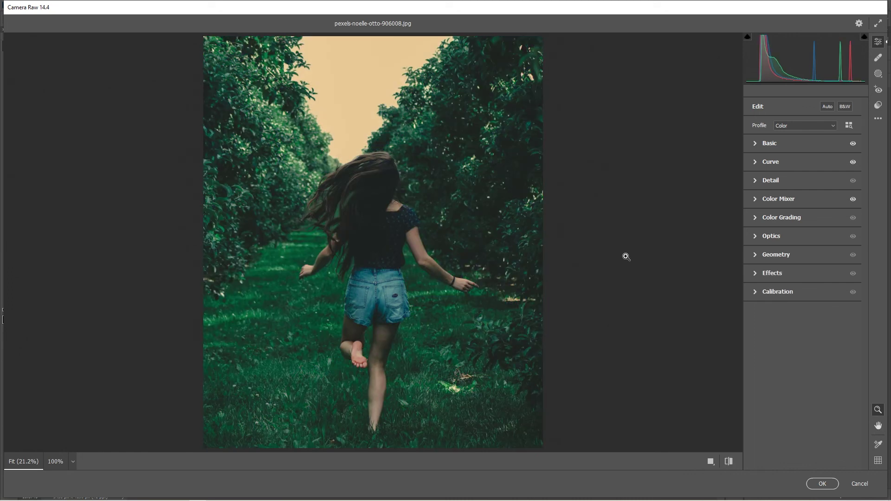
click(823, 484)
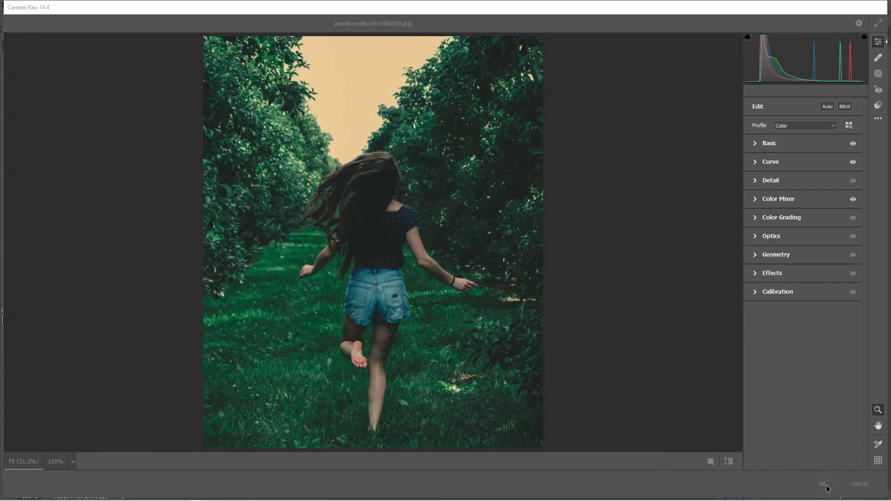